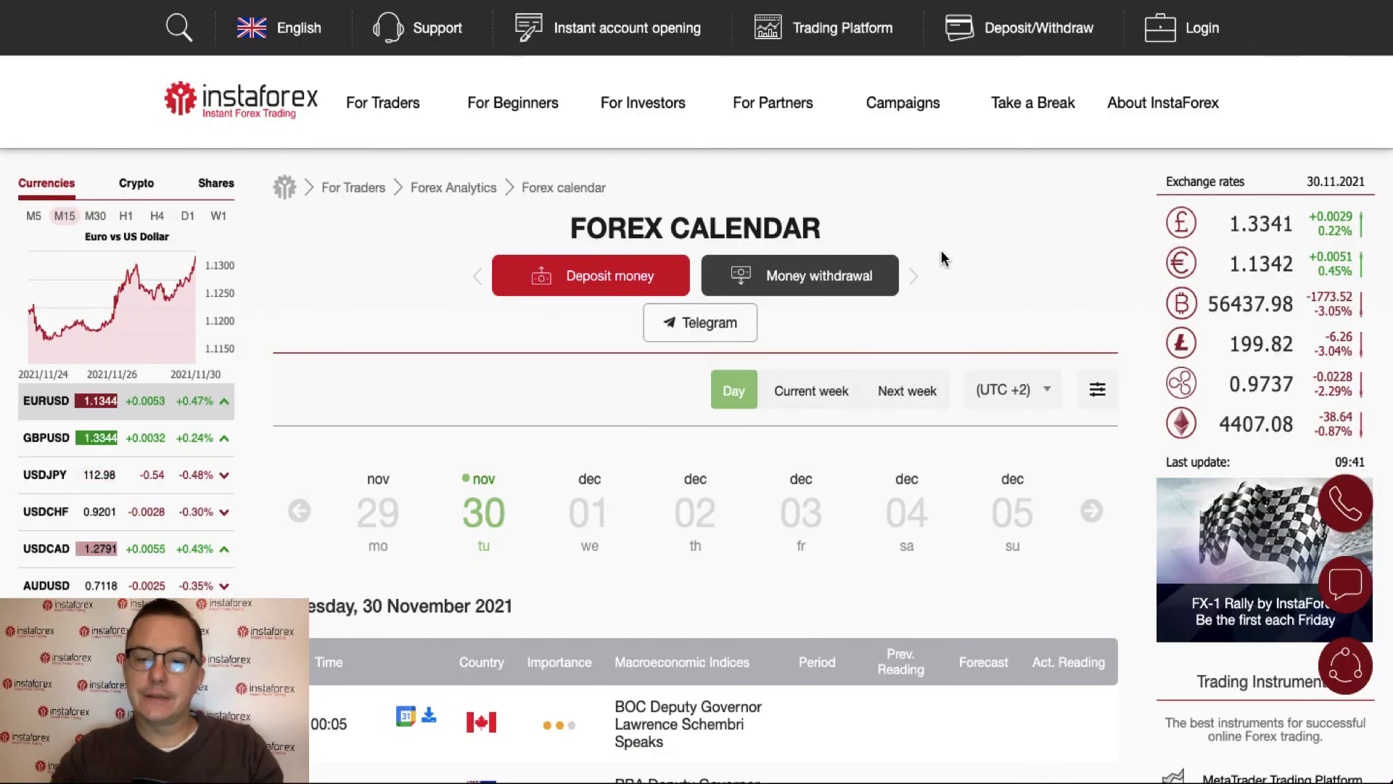
Scroll the calendar from the BOC speech down to China's 03:00 Non-Manufacturing PMI (52.3).
{"action": "scroll", "coordinate": [942, 257], "scroll_direction": "down", "scroll_amount": 5}
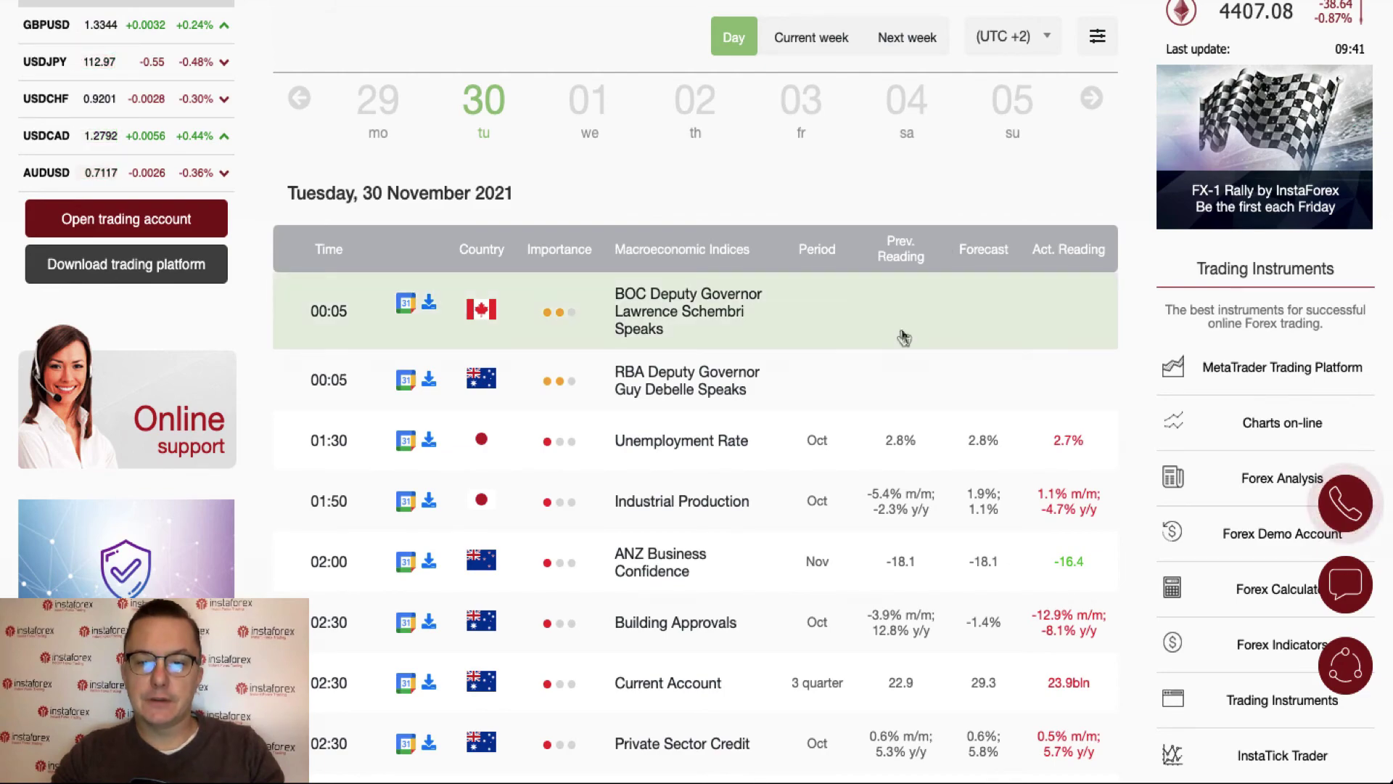
{"action": "scroll", "coordinate": [868, 397], "scroll_direction": "down", "scroll_amount": 3}
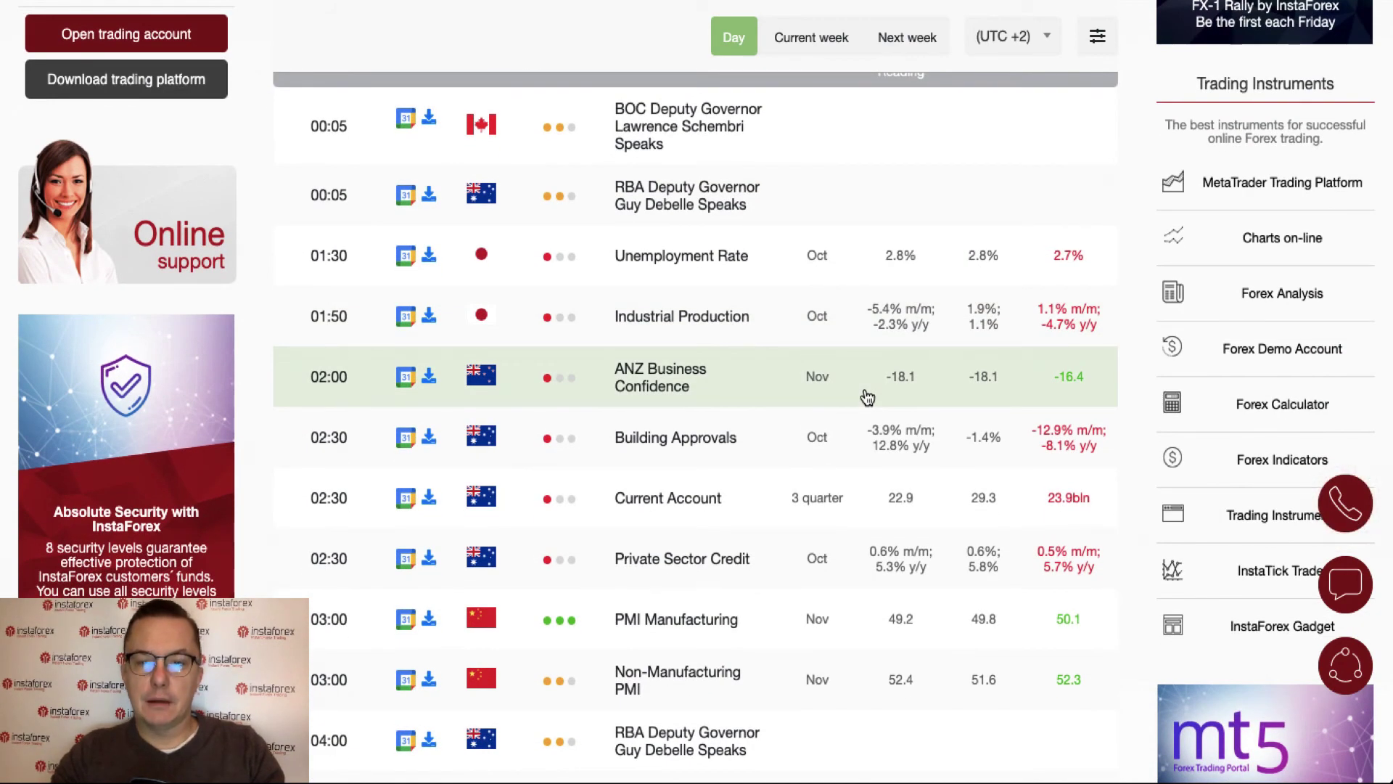
{"action": "scroll", "coordinate": [868, 397], "scroll_direction": "down", "scroll_amount": 1}
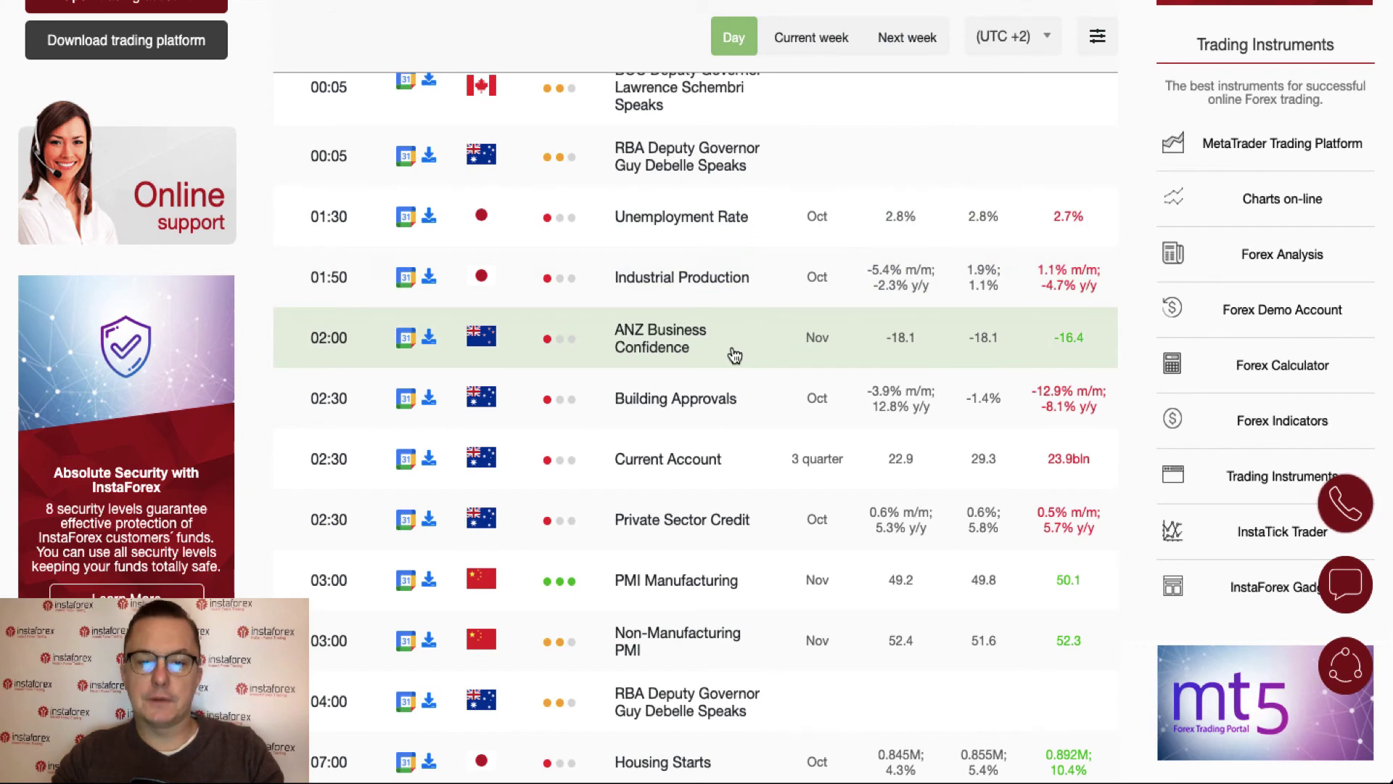
{"action": "scroll", "coordinate": [735, 354], "scroll_direction": "down", "scroll_amount": 3}
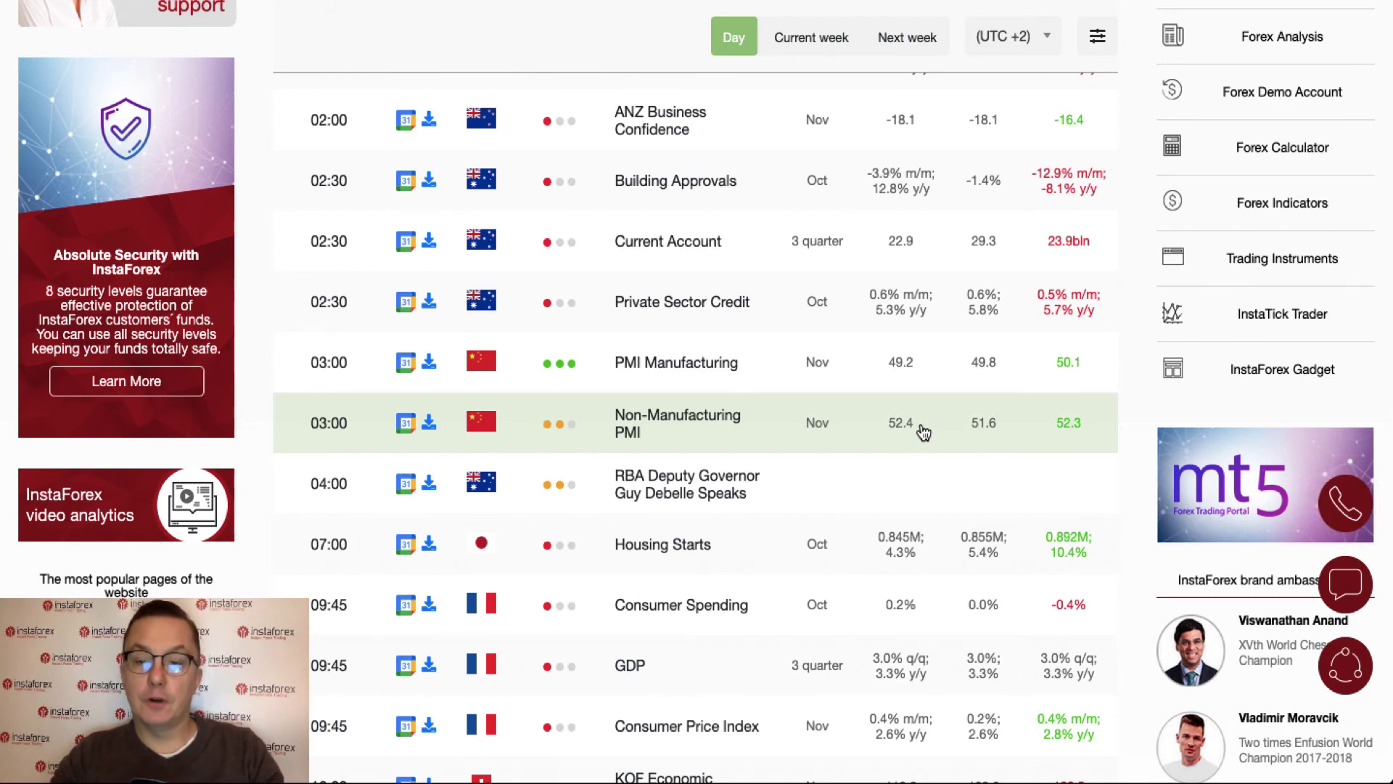
Scroll past Italian GDP to Eurozone CPI (4.1%, 4.5%) and the 17:00 Fed Chairman speech.
{"action": "scroll", "coordinate": [747, 473], "scroll_direction": "down", "scroll_amount": 3}
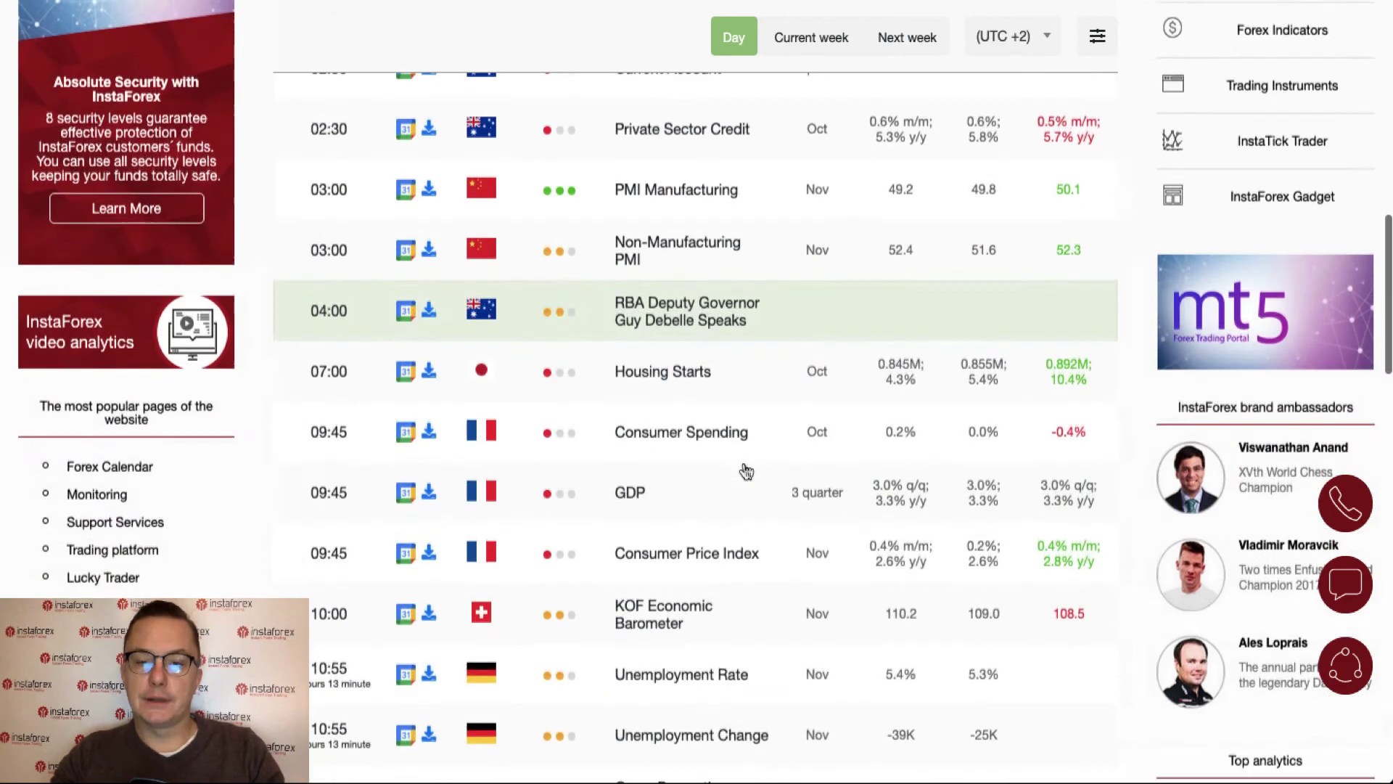
{"action": "scroll", "coordinate": [746, 472], "scroll_direction": "down", "scroll_amount": 1}
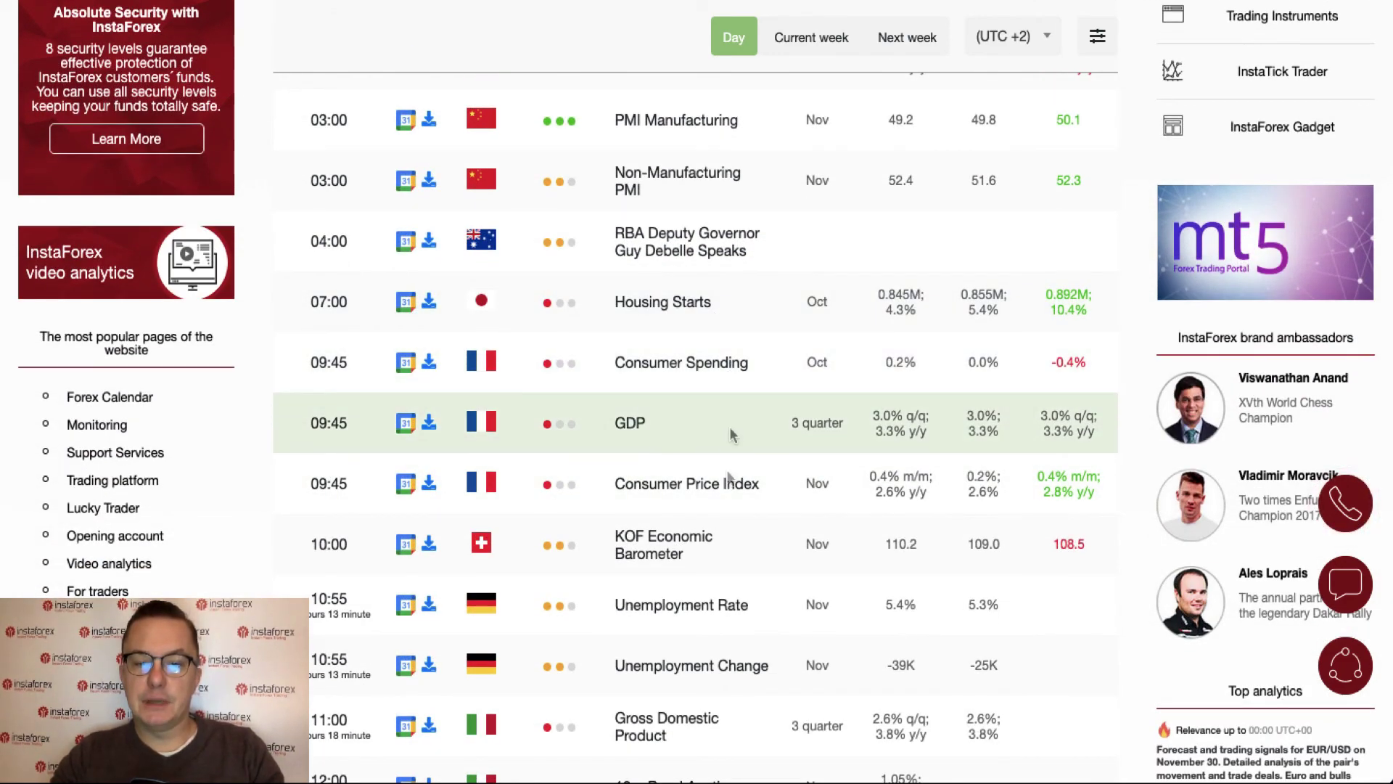
{"action": "scroll", "coordinate": [725, 495], "scroll_direction": "down", "scroll_amount": 3}
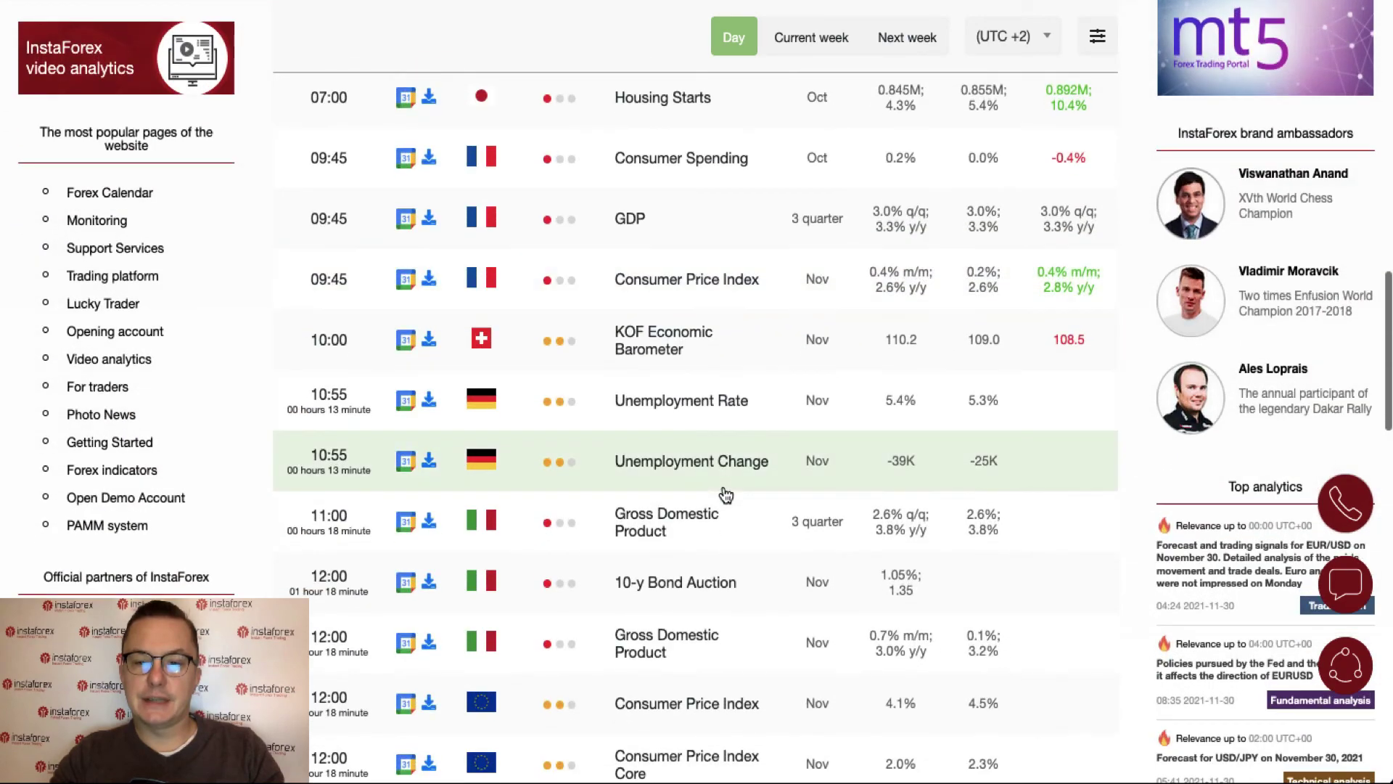
{"action": "scroll", "coordinate": [726, 495], "scroll_direction": "down", "scroll_amount": 2}
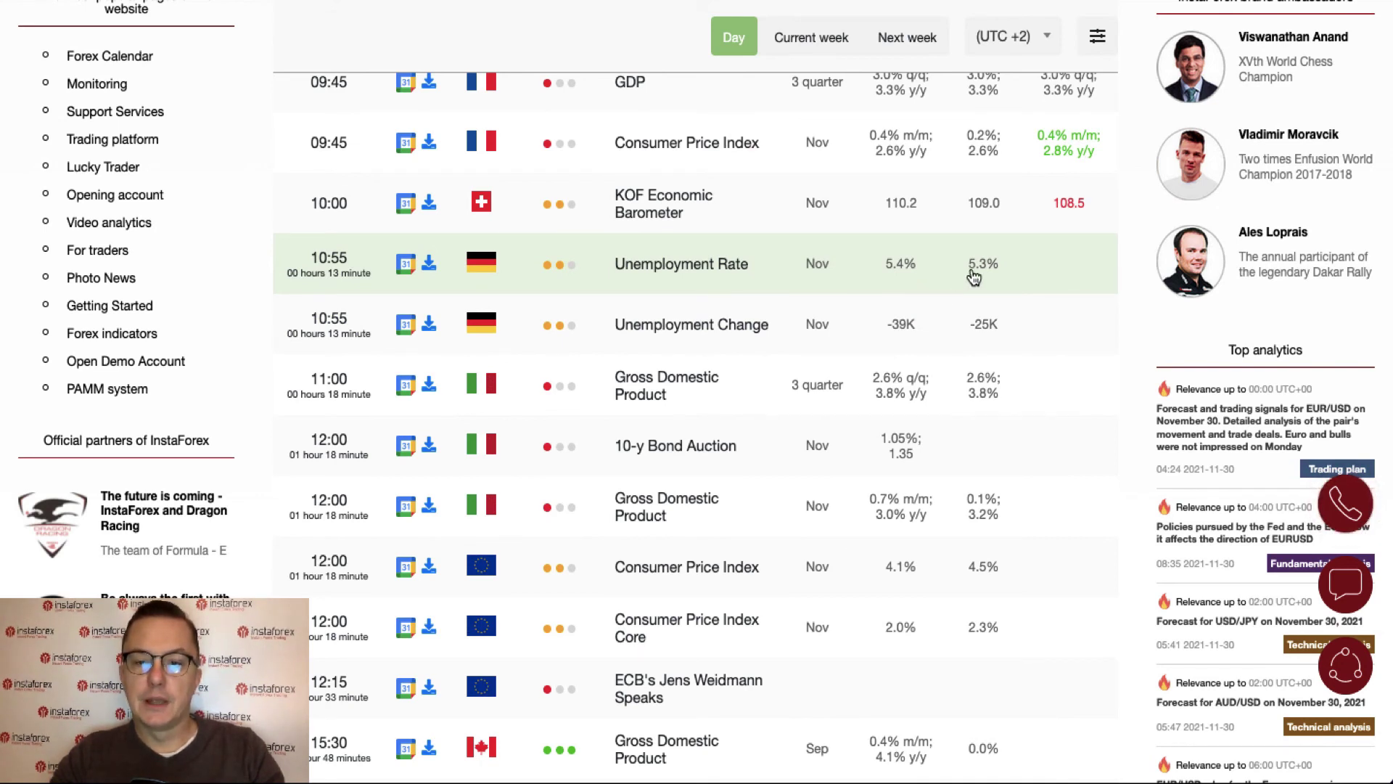
{"action": "scroll", "coordinate": [726, 371], "scroll_direction": "down", "scroll_amount": 3}
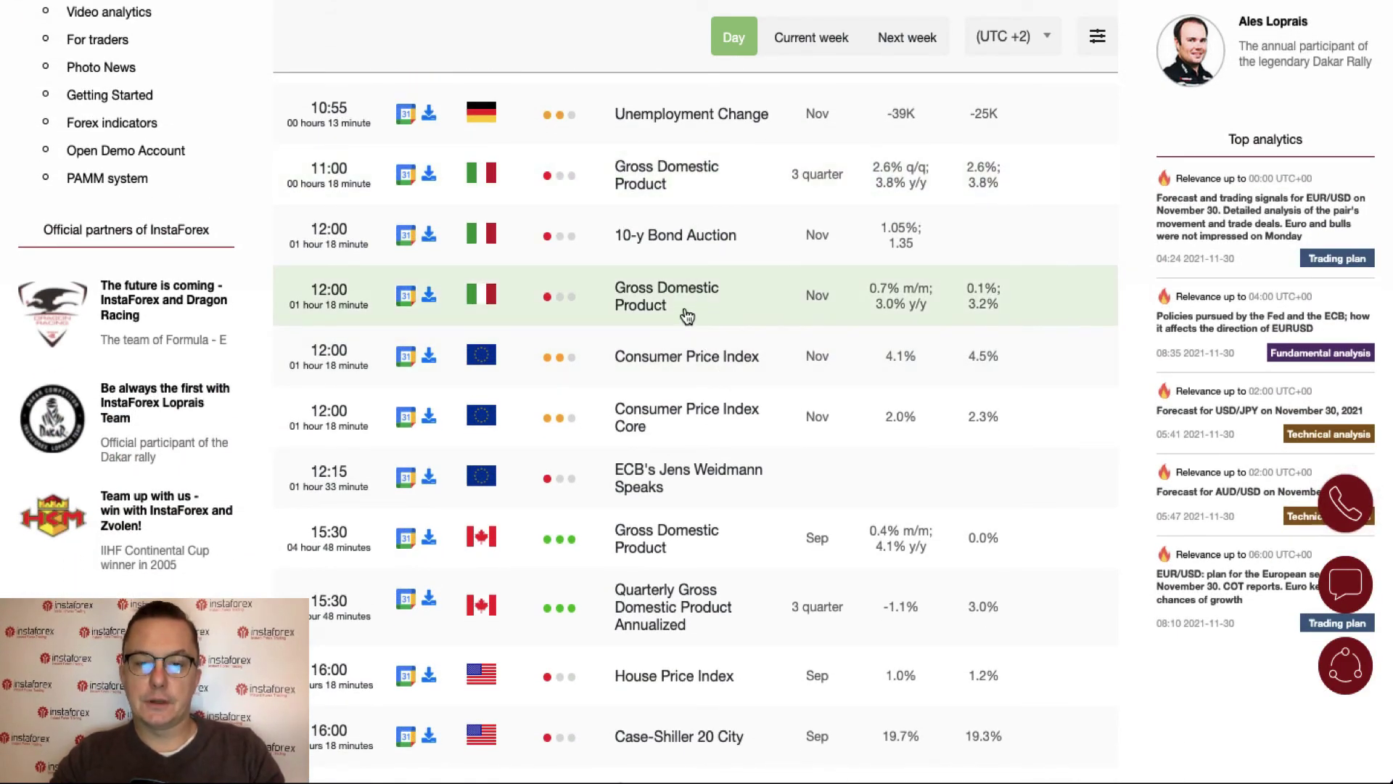
{"action": "scroll", "coordinate": [697, 290], "scroll_direction": "down", "scroll_amount": 1}
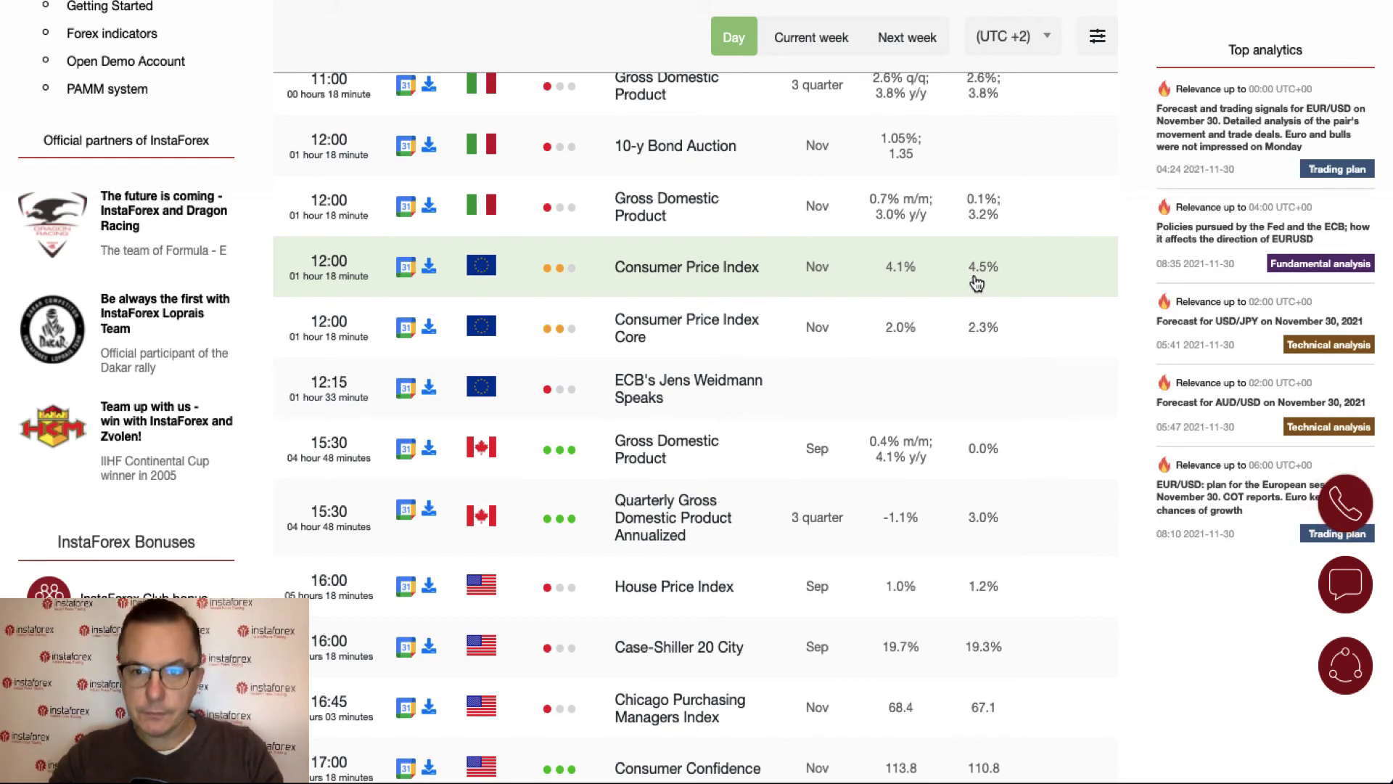
{"action": "scroll", "coordinate": [977, 283], "scroll_direction": "down", "scroll_amount": 2}
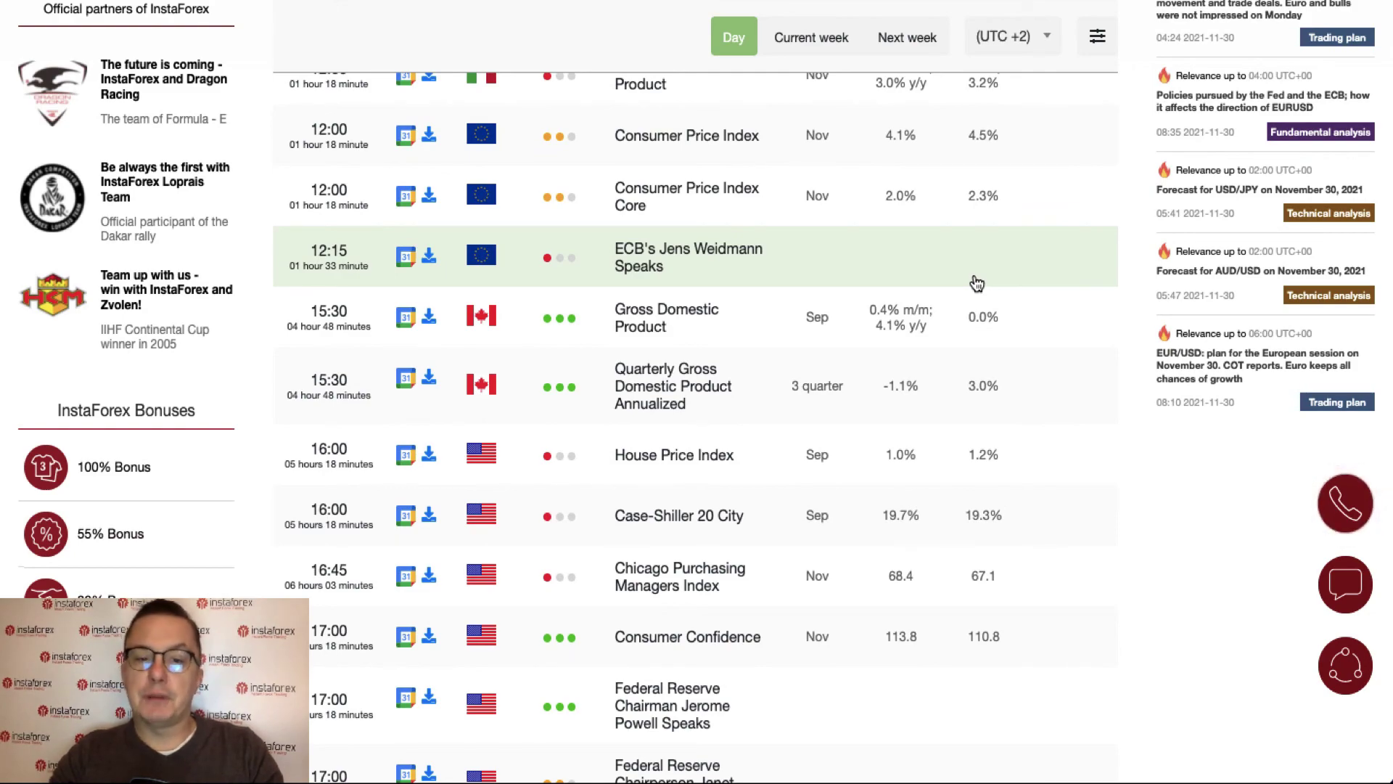
Scroll through the US releases to the day's last event, then back up the calendar page.
{"action": "scroll", "coordinate": [977, 283], "scroll_direction": "down", "scroll_amount": 2}
{"action": "scroll", "coordinate": [977, 283], "scroll_direction": "down", "scroll_amount": 2}
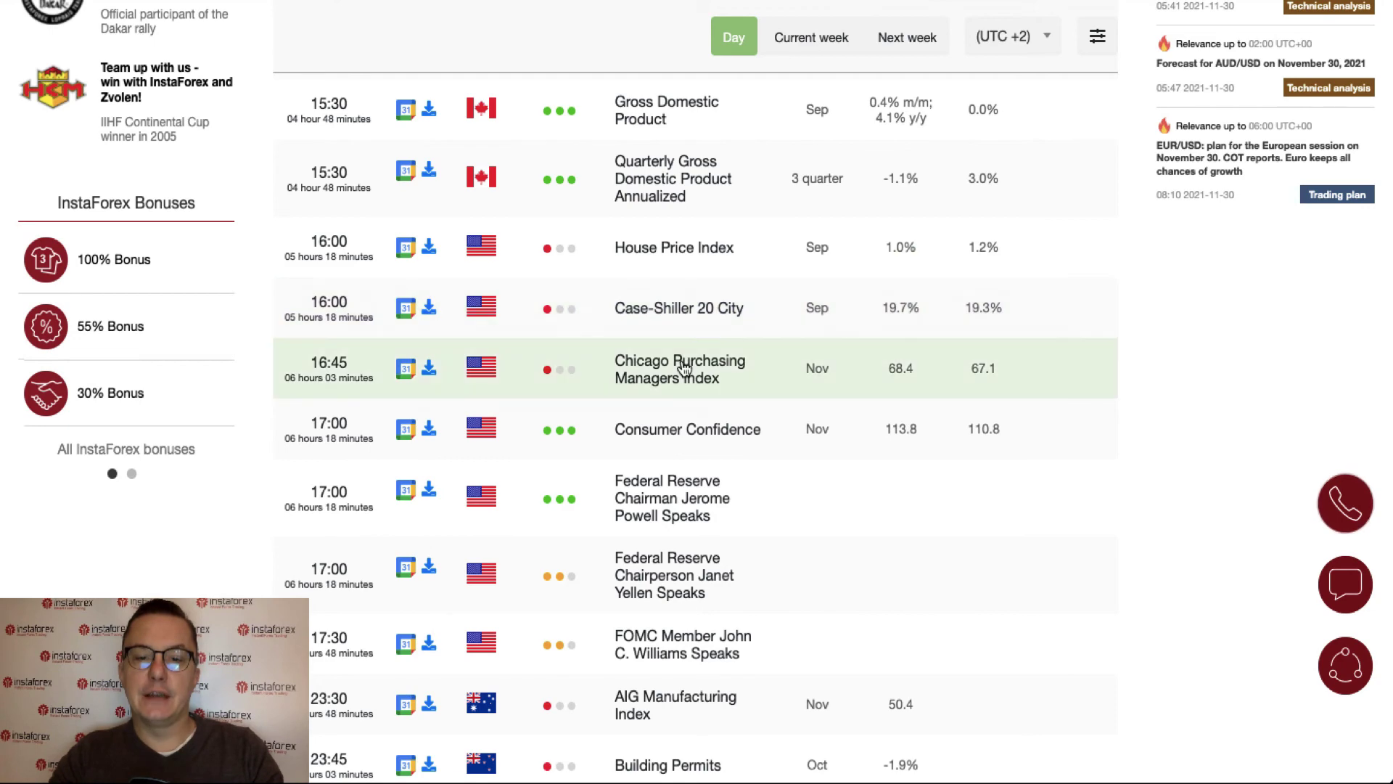
{"action": "scroll", "coordinate": [684, 368], "scroll_direction": "down", "scroll_amount": 3}
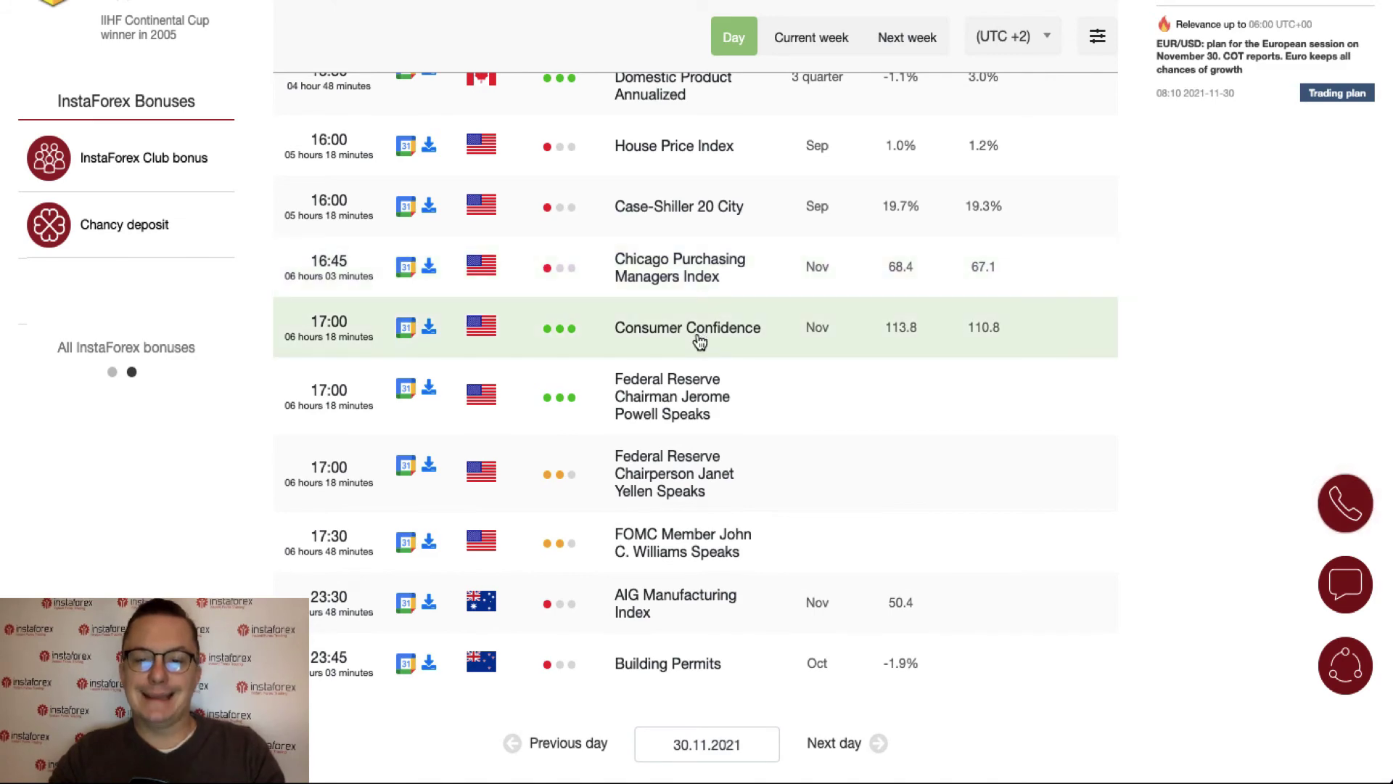
{"action": "scroll", "coordinate": [700, 341], "scroll_direction": "down", "scroll_amount": 3}
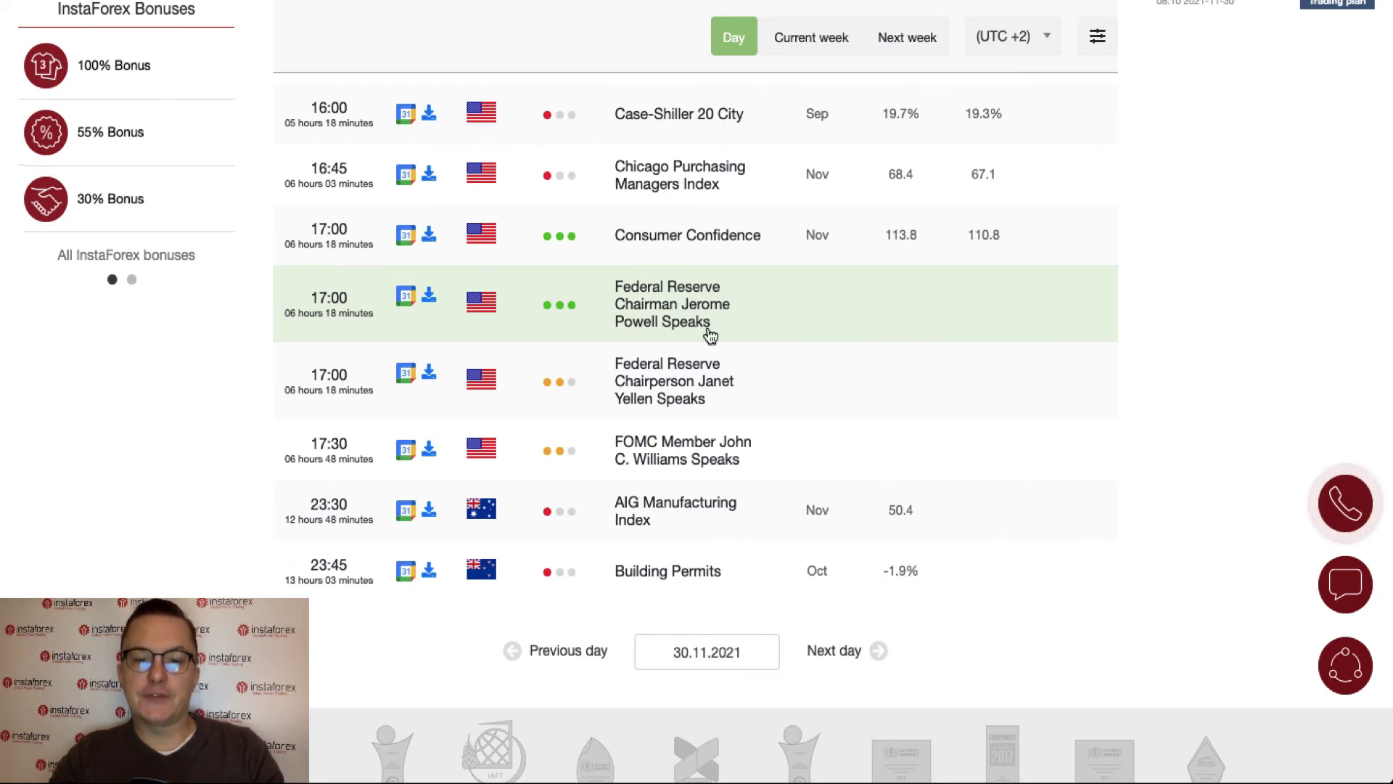
{"action": "scroll", "coordinate": [710, 335], "scroll_direction": "down", "scroll_amount": 1}
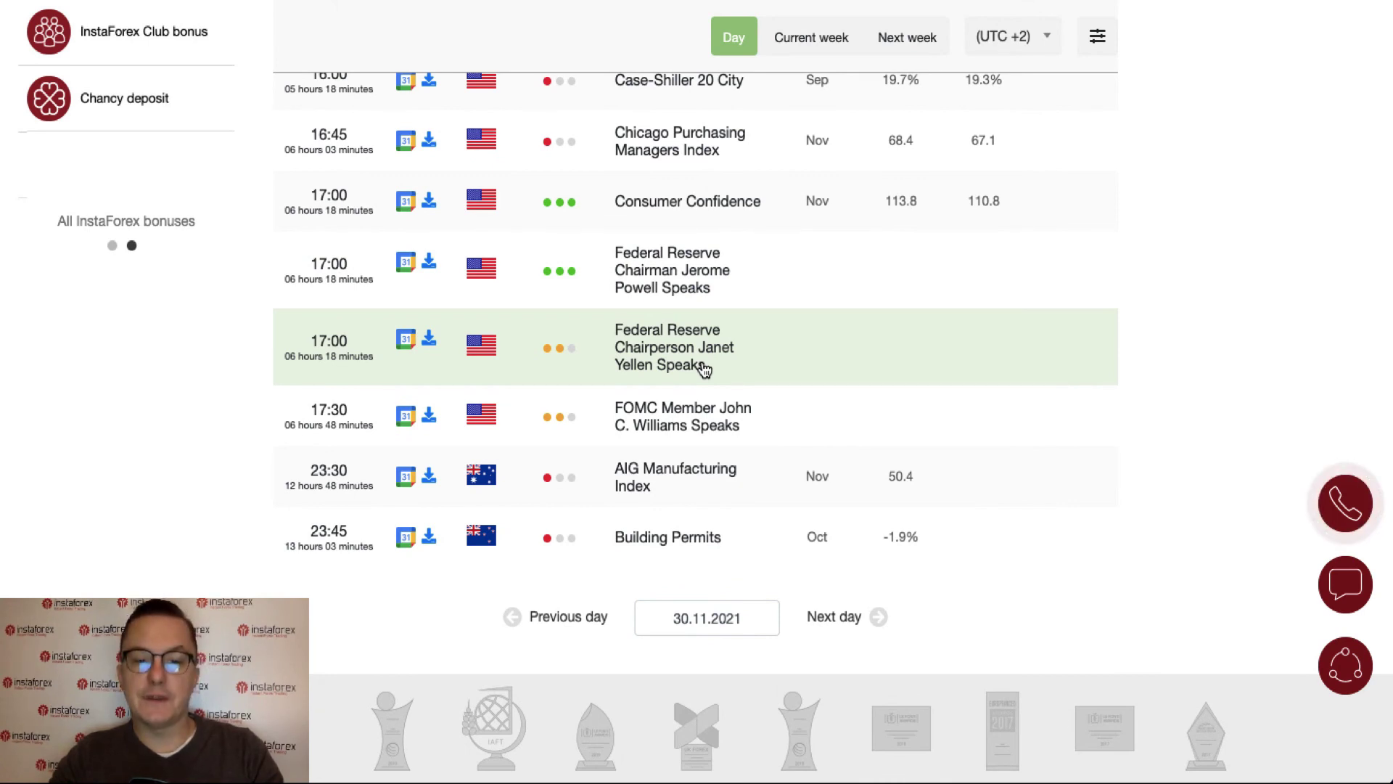
{"action": "scroll", "coordinate": [704, 369], "scroll_direction": "down", "scroll_amount": 3}
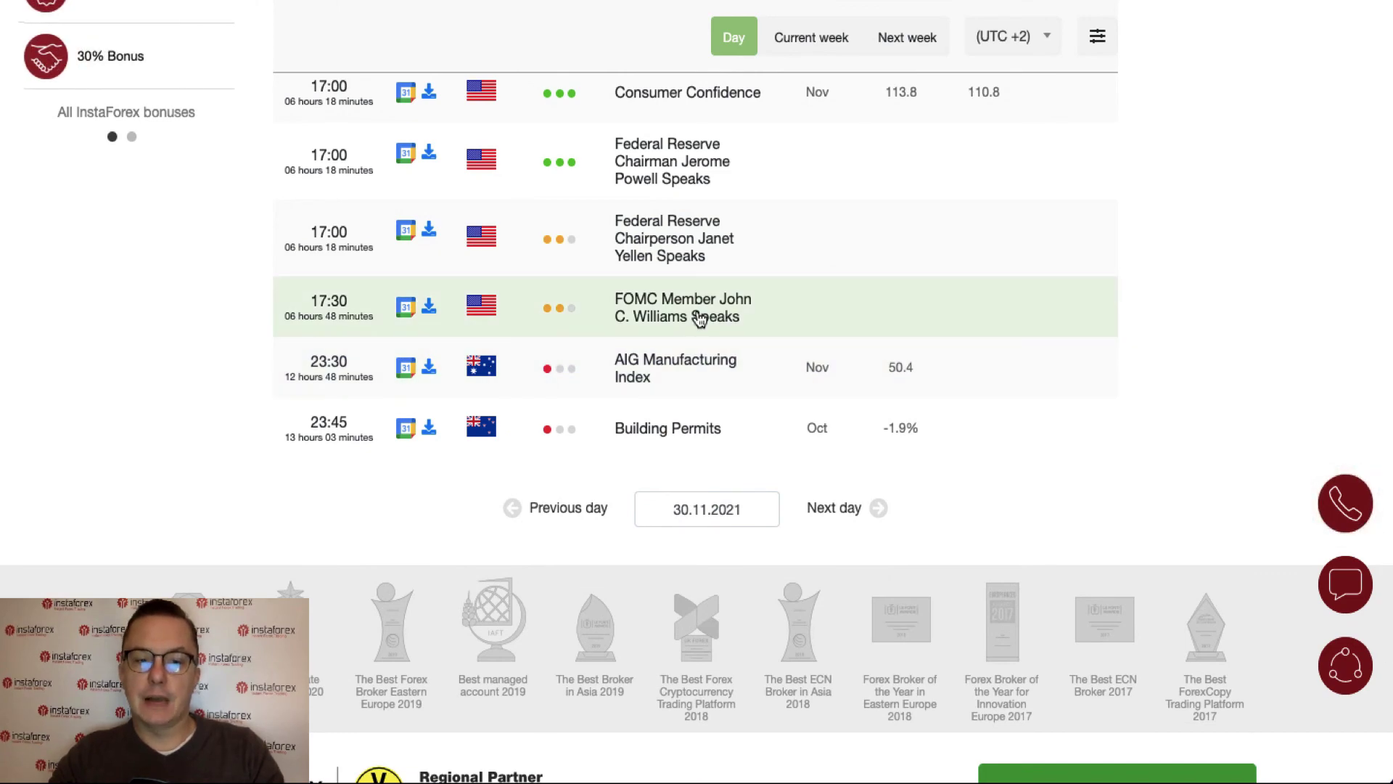
{"action": "scroll", "coordinate": [699, 320], "scroll_direction": "up", "scroll_amount": 15}
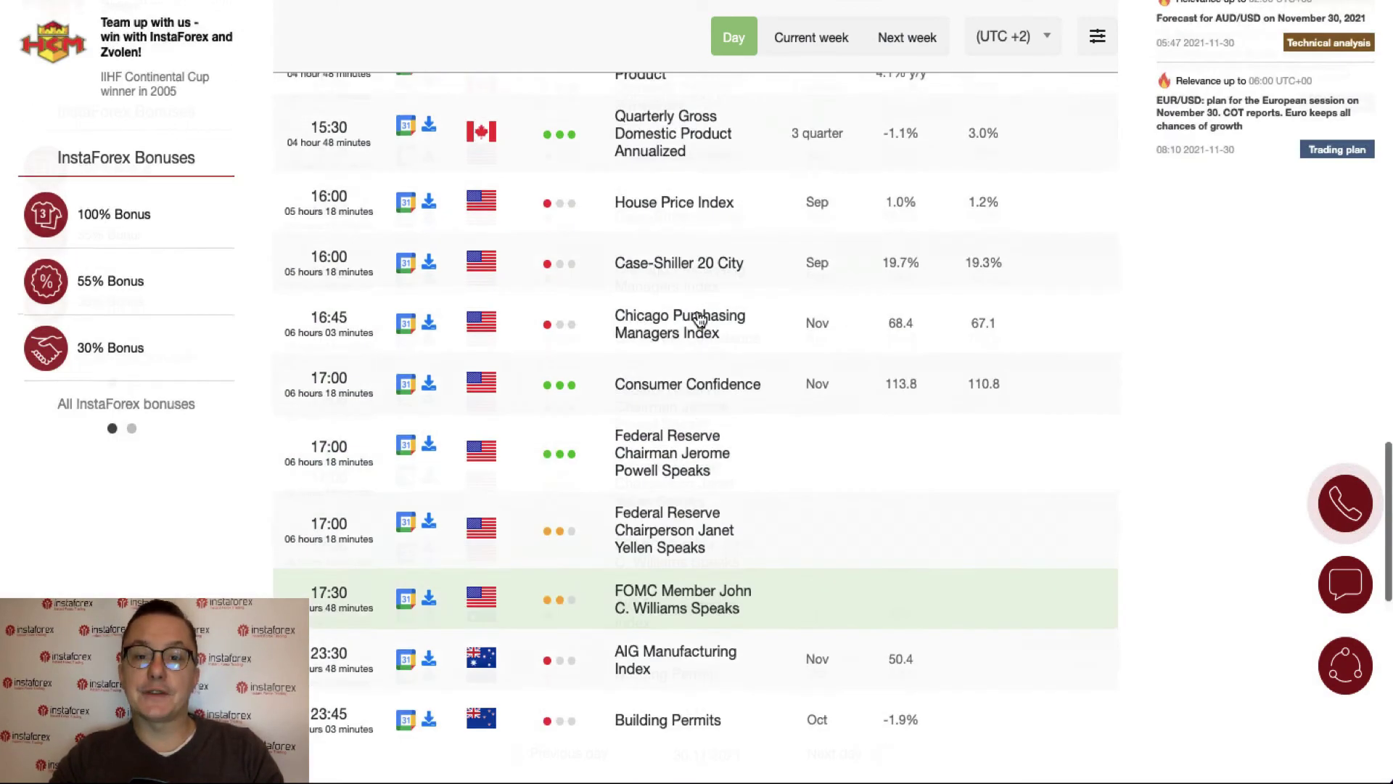
{"action": "scroll", "coordinate": [699, 320], "scroll_direction": "up", "scroll_amount": 20}
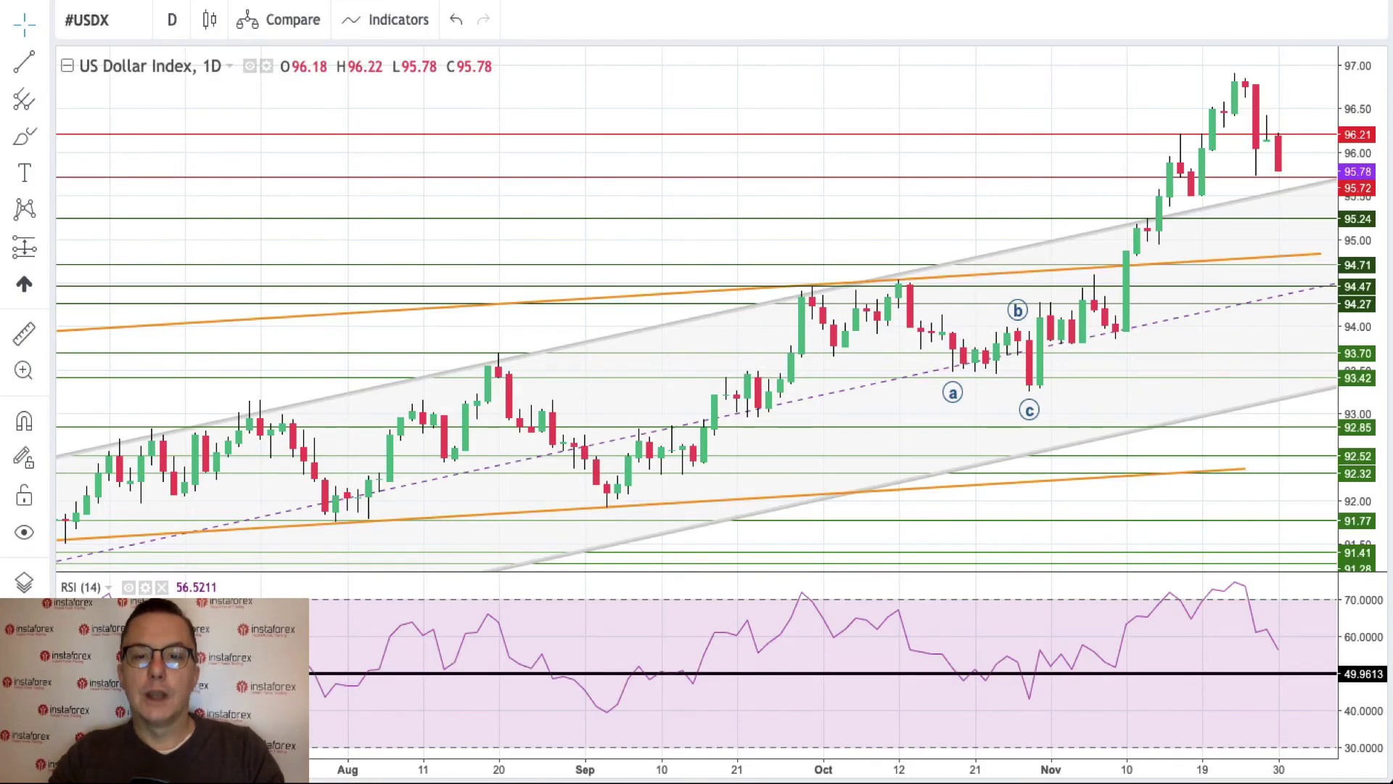
Delete the old 0-a-b-c Elliott correction wave labels from the USDX daily chart.
{"action": "scroll", "coordinate": [1078, 98], "scroll_direction": "right", "scroll_amount": 3}
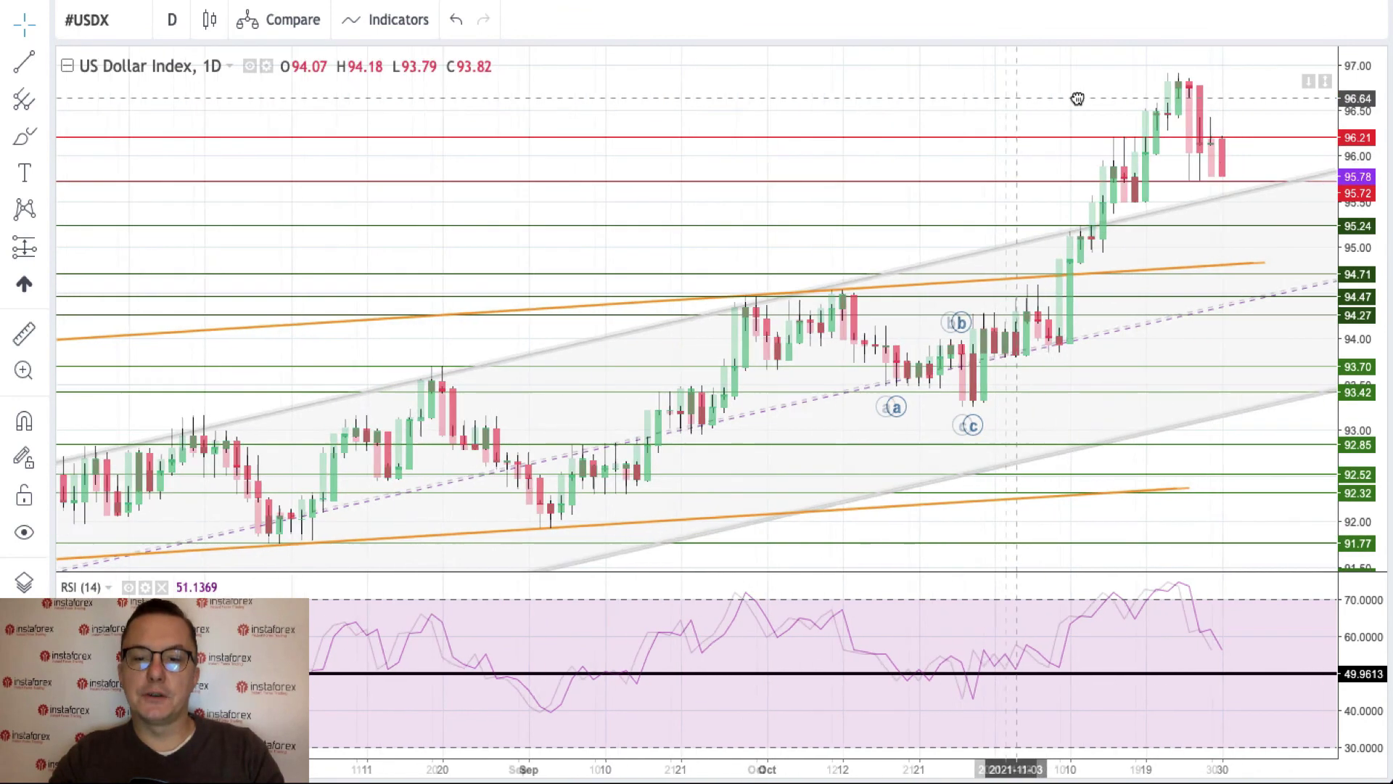
{"action": "left_click", "coordinate": [940, 425]}
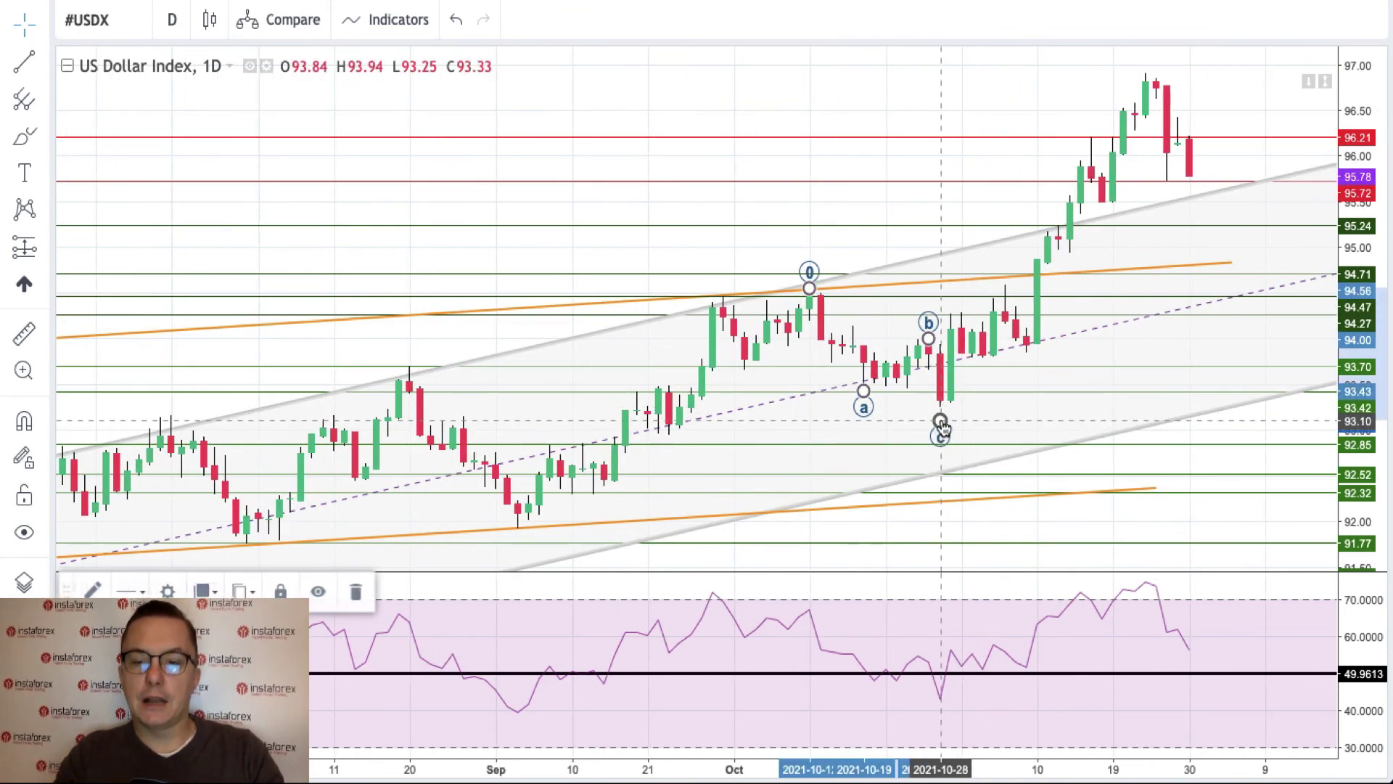
{"action": "key", "text": "Delete"}
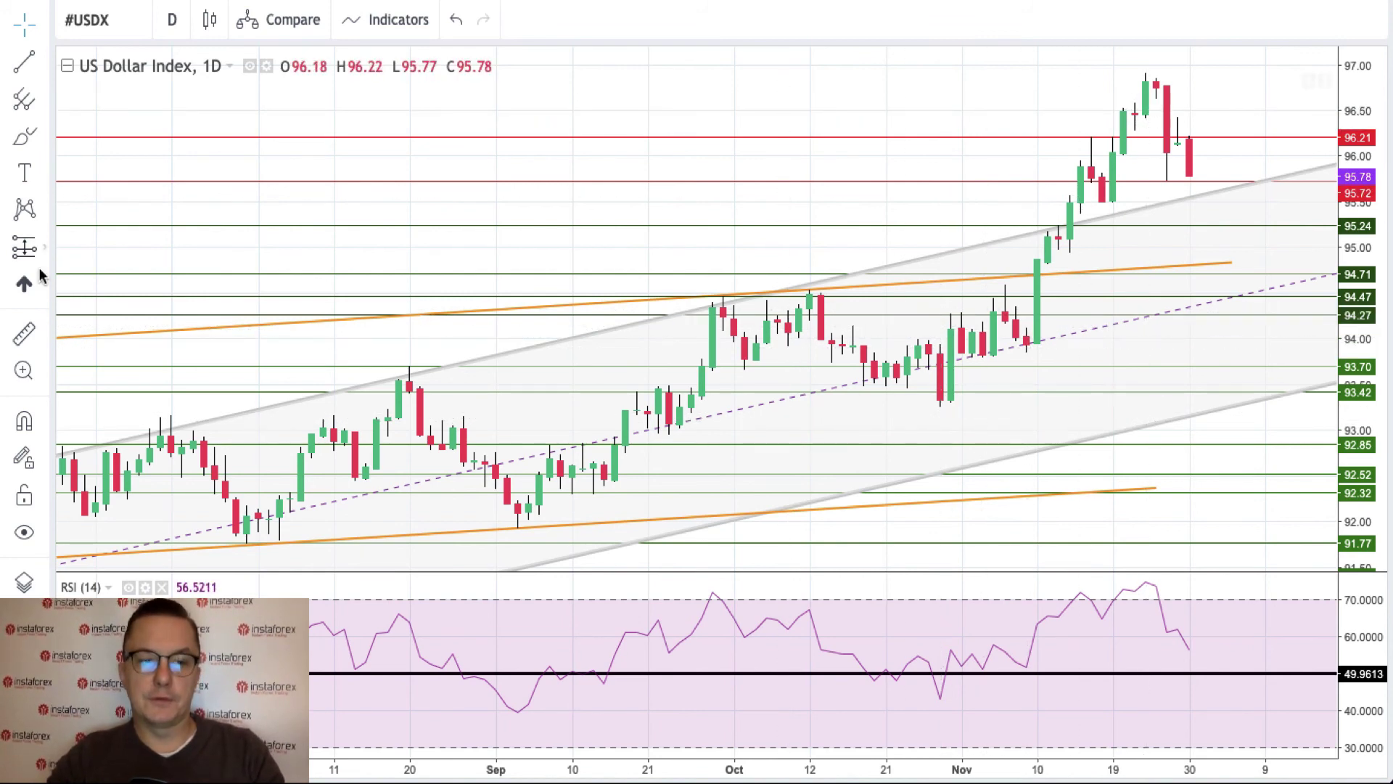
Draw a 0–5 Elliott impulse wave from the late-October low to the late-November top.
{"action": "left_click", "coordinate": [41, 212]}
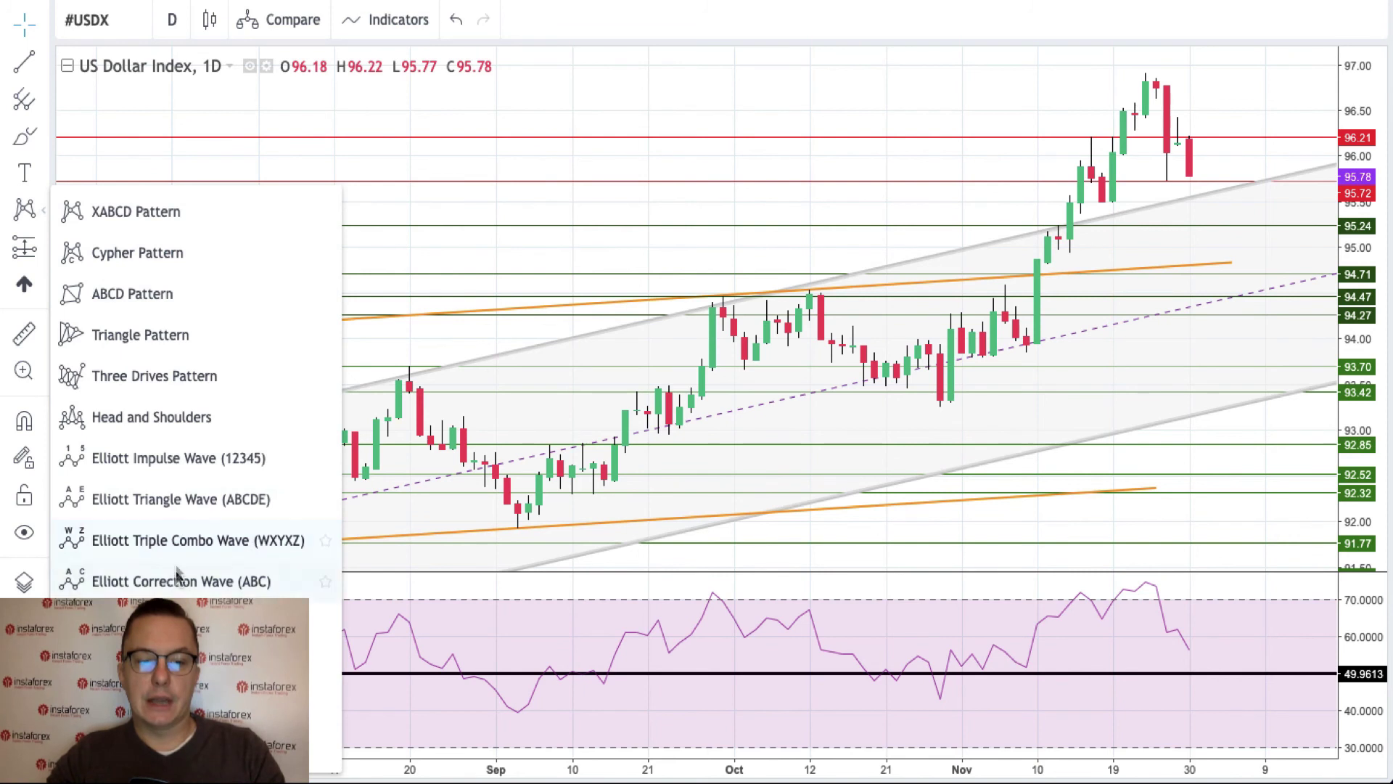
{"action": "left_click", "coordinate": [199, 465]}
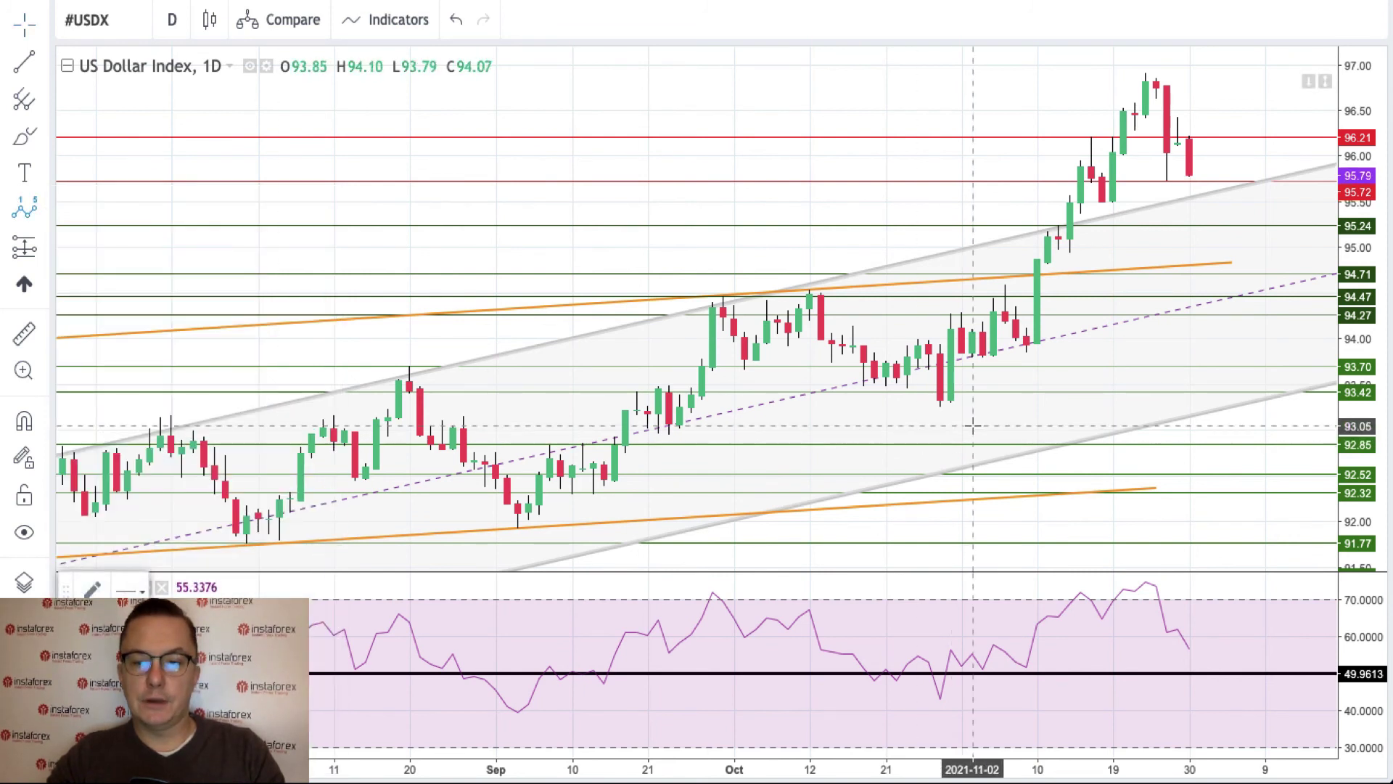
{"action": "left_click", "coordinate": [943, 415]}
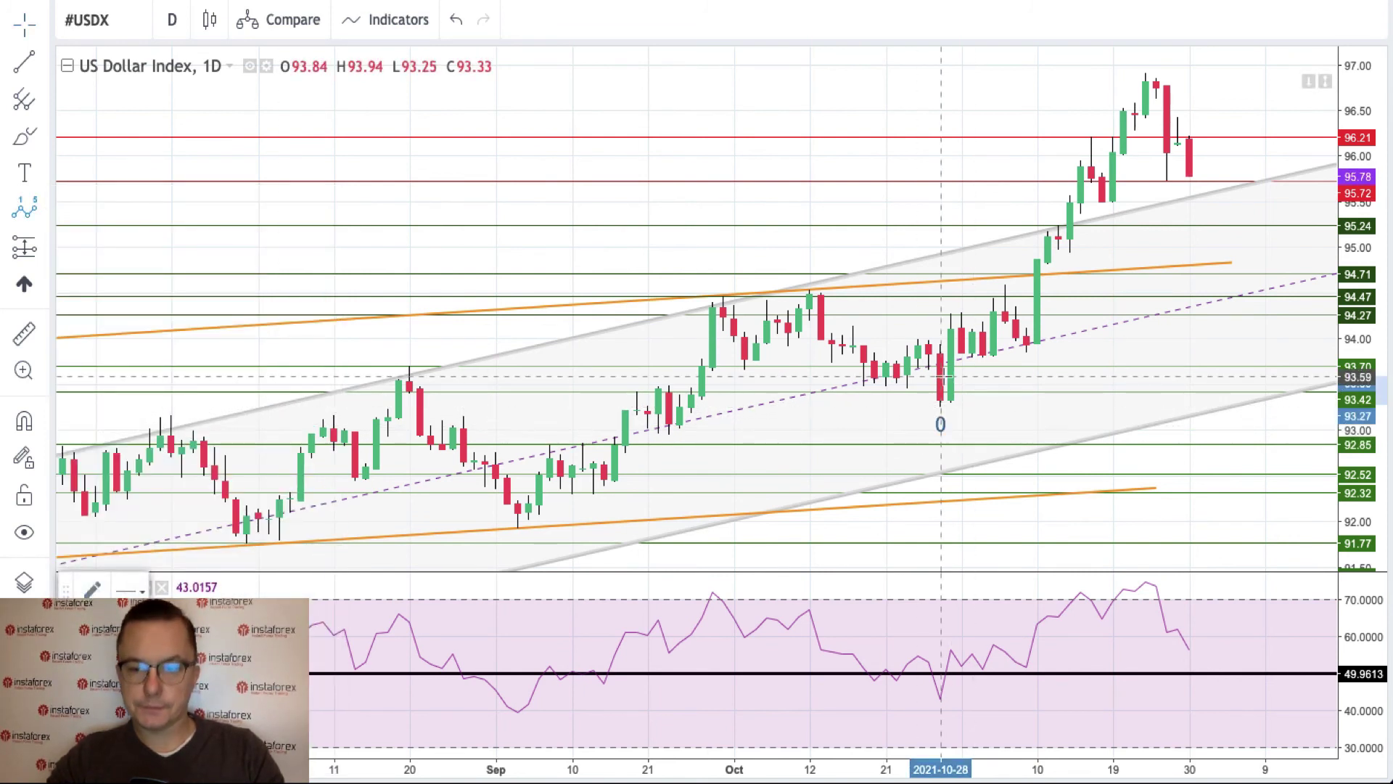
{"action": "left_click", "coordinate": [961, 312]}
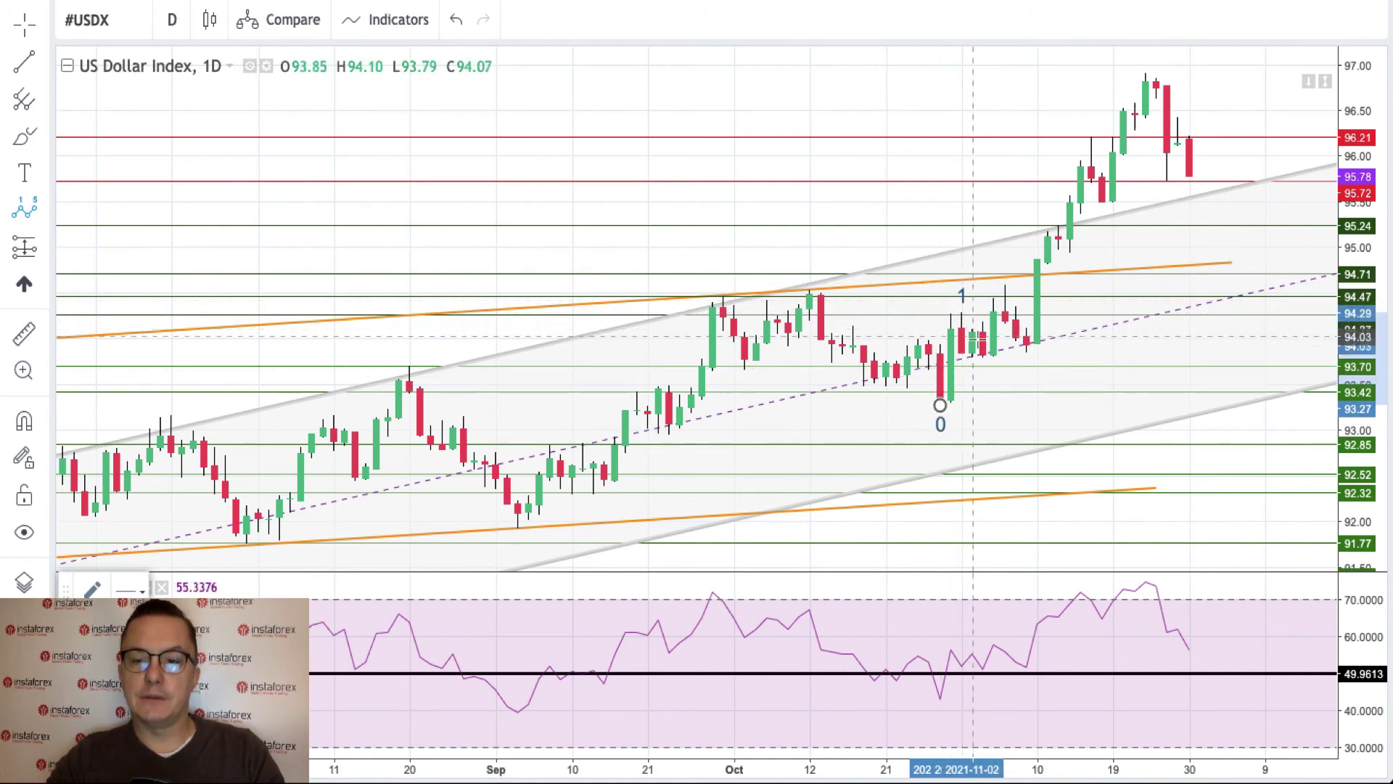
{"action": "left_click", "coordinate": [983, 356]}
{"action": "left_click", "coordinate": [1092, 135]}
{"action": "left_click", "coordinate": [1102, 207]}
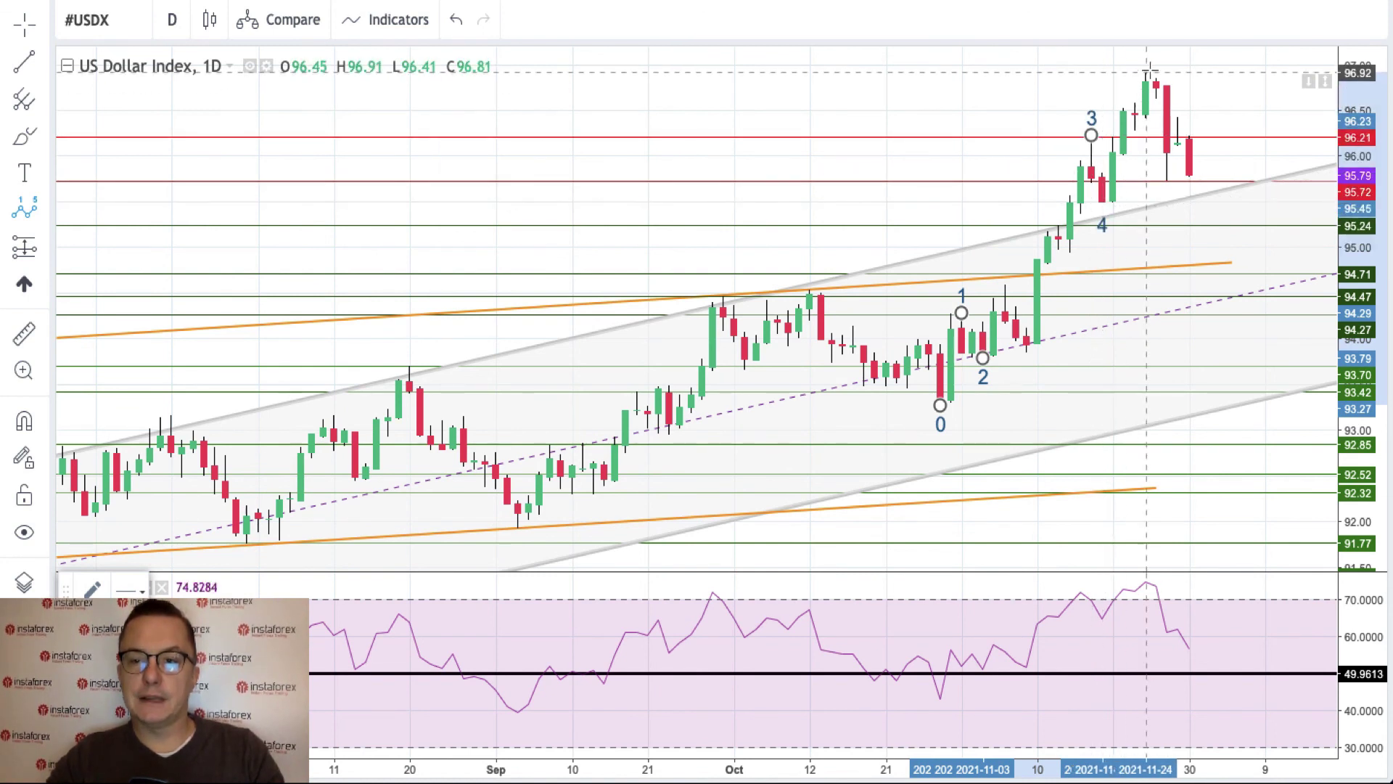
{"action": "left_click", "coordinate": [1145, 69]}
{"action": "left_click", "coordinate": [1291, 138]}
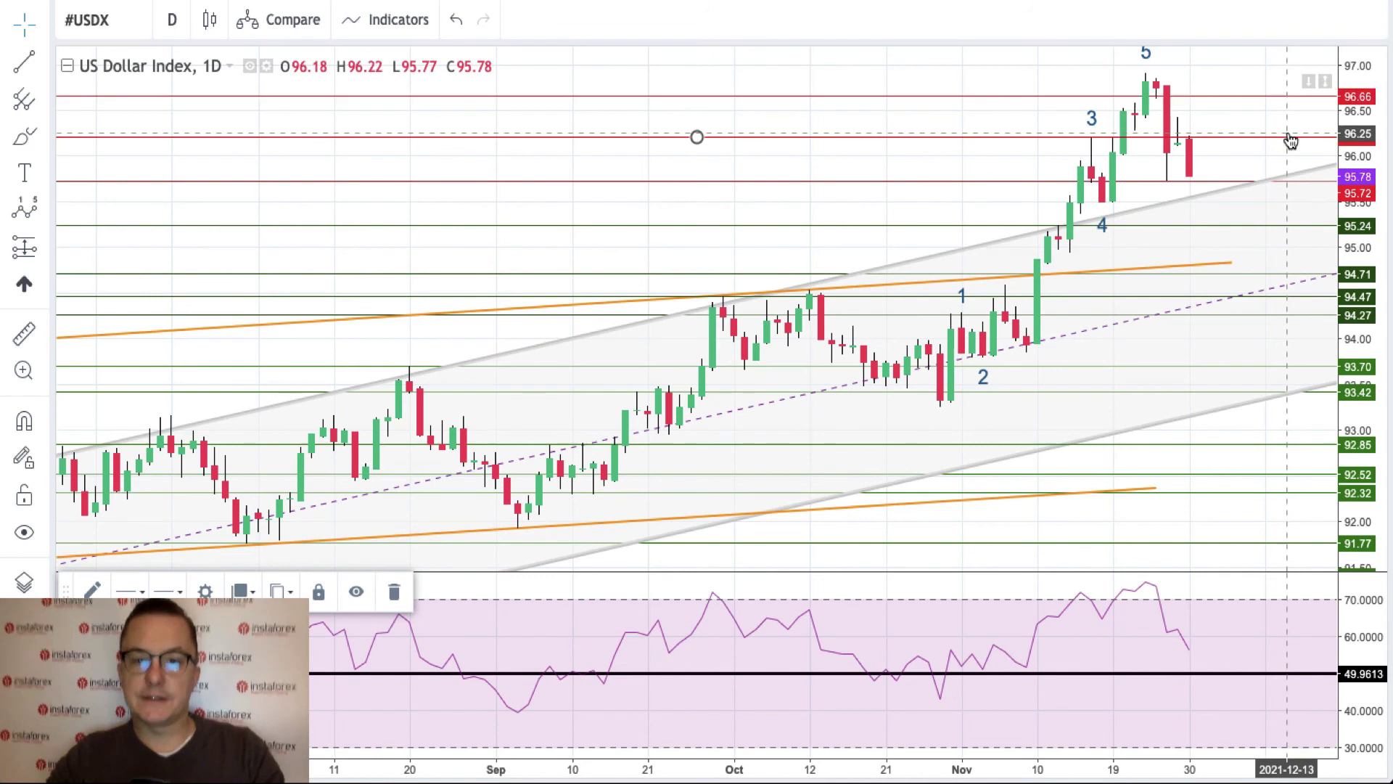
Copy the 96.21 horizontal line up to 96.90 at the wave-5 high and compress the price scale.
{"action": "left_click_drag", "start_coordinate": [1291, 138], "coordinate": [1133, 96]}
{"action": "mouse_move", "coordinate": [985, 77]}
{"action": "left_mouse_down"}
{"action": "mouse_move", "coordinate": [983, 106]}
{"action": "mouse_move", "coordinate": [986, 74]}
{"action": "left_mouse_up"}
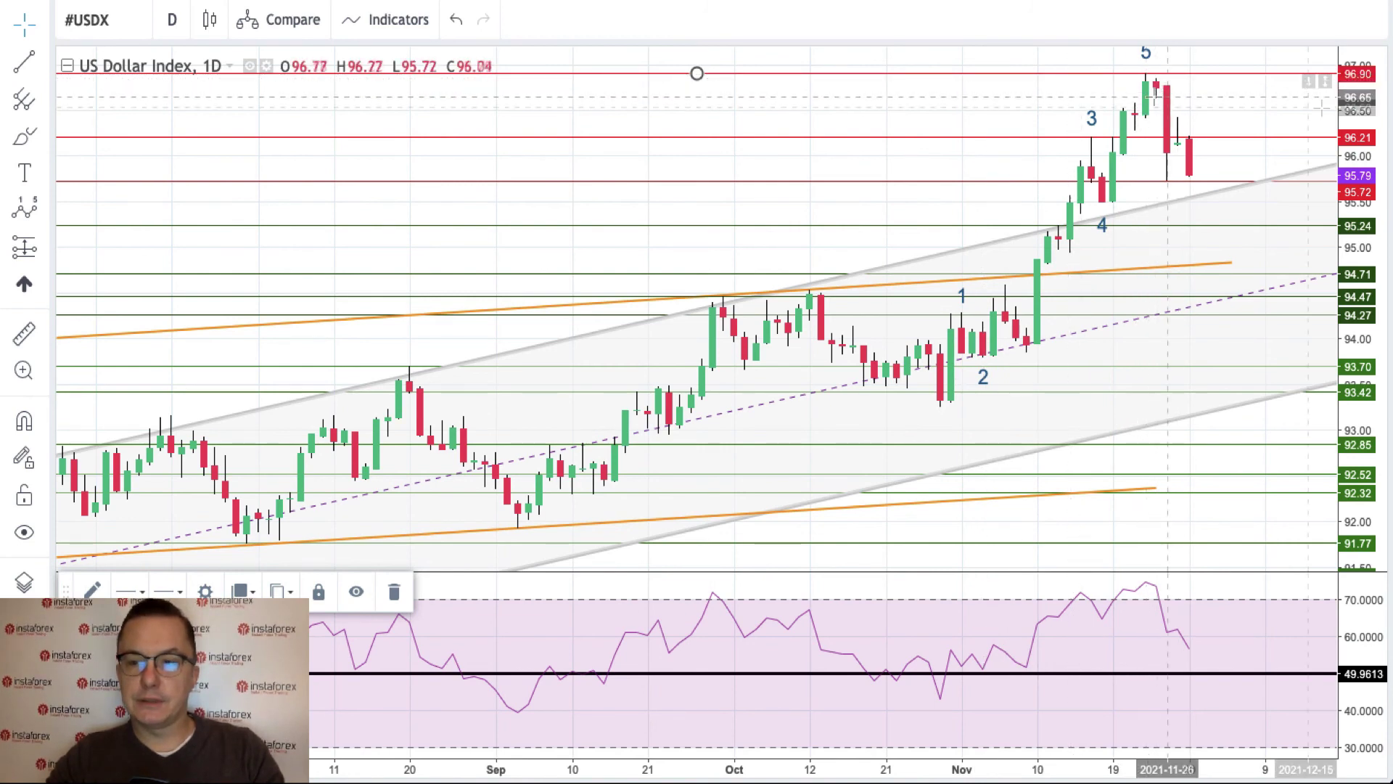
{"action": "left_click_drag", "start_coordinate": [1364, 104], "coordinate": [1364, 122]}
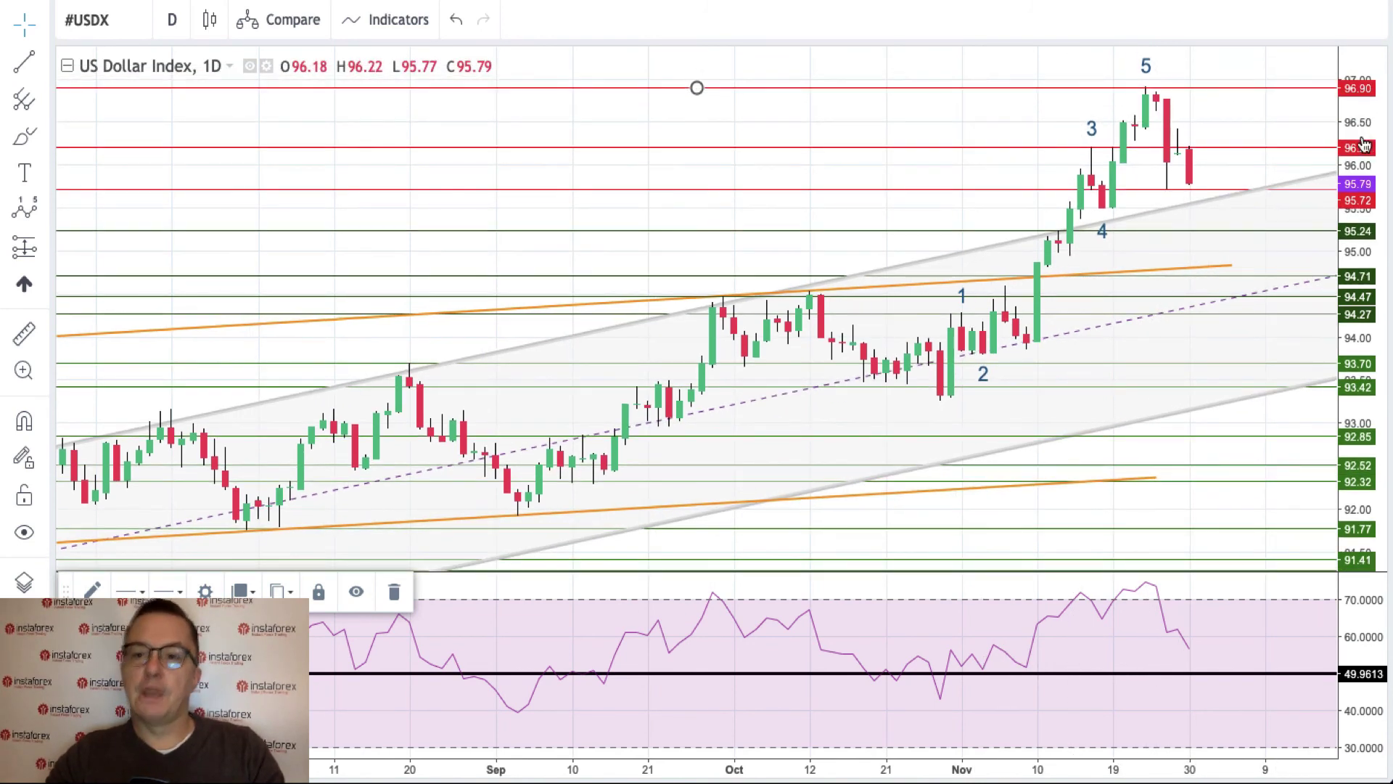
{"action": "left_click_drag", "start_coordinate": [1260, 128], "coordinate": [1194, 138]}
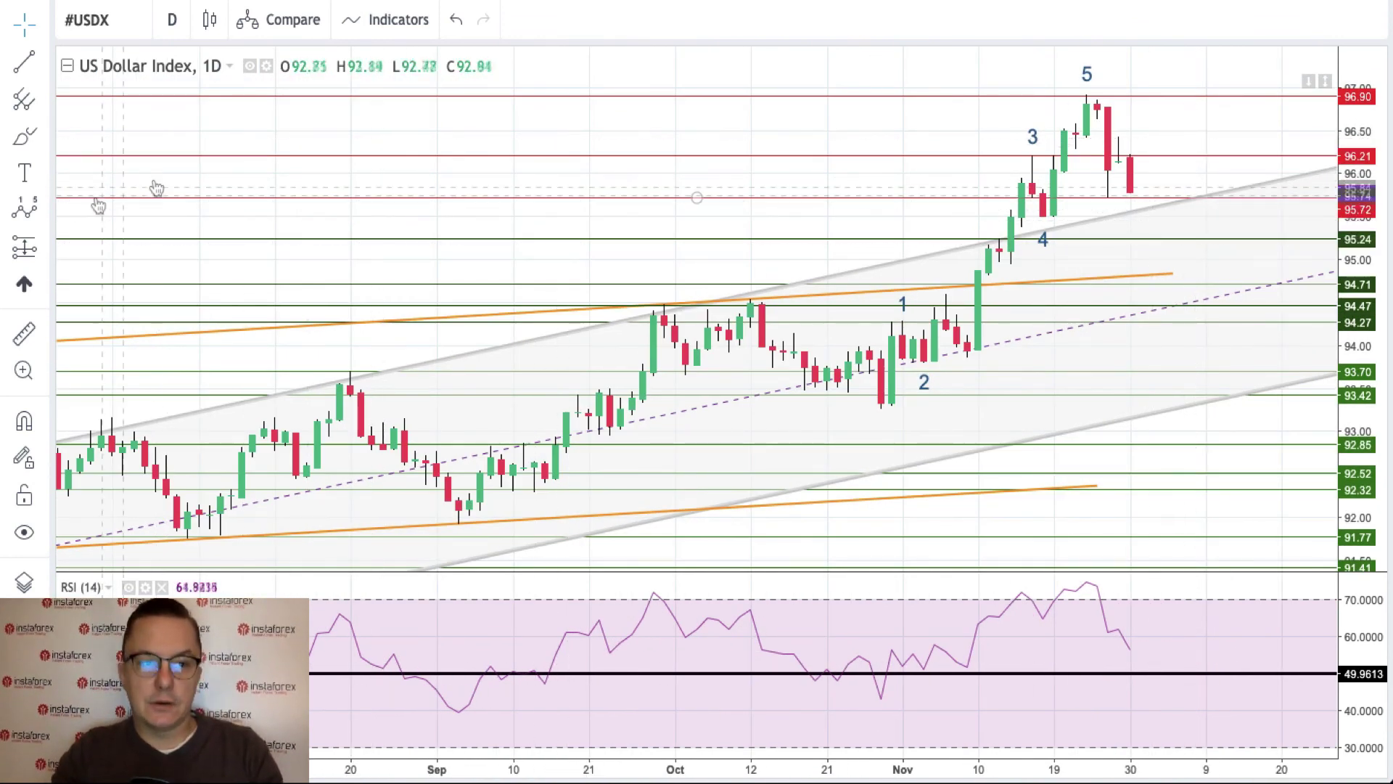
{"action": "left_click", "coordinate": [42, 252]}
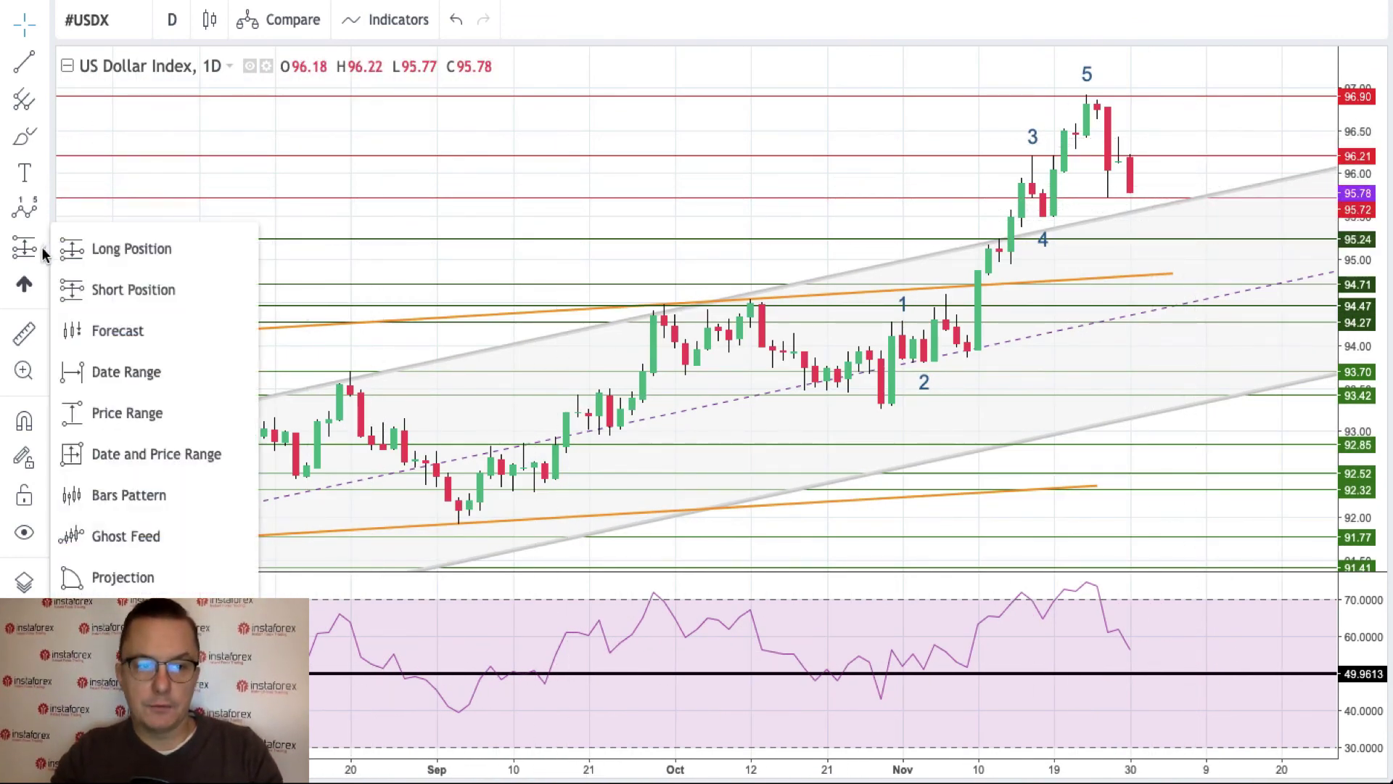
Draw price-range measurements over the October pullback and the drop from the wave-5 high.
{"action": "left_click", "coordinate": [116, 413]}
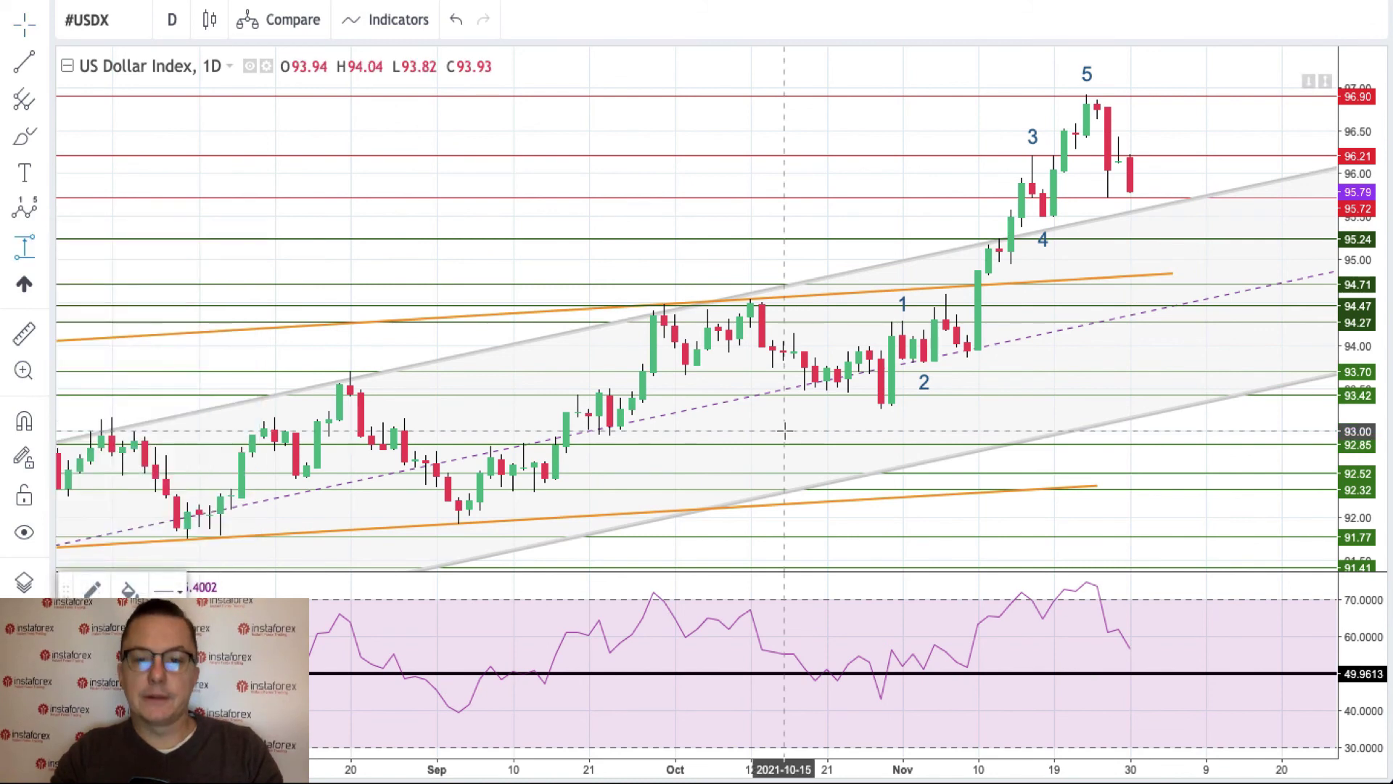
{"action": "left_click", "coordinate": [664, 305]}
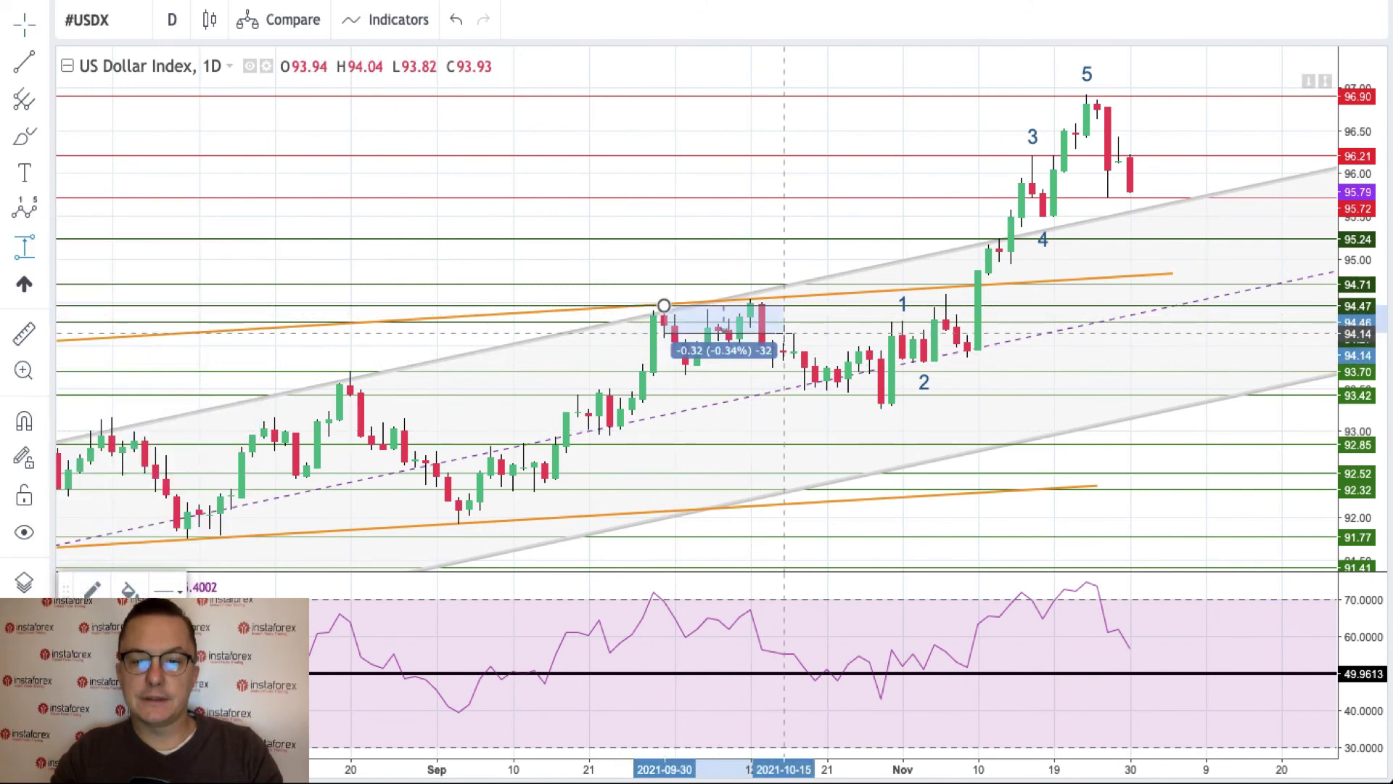
{"action": "left_click", "coordinate": [897, 410]}
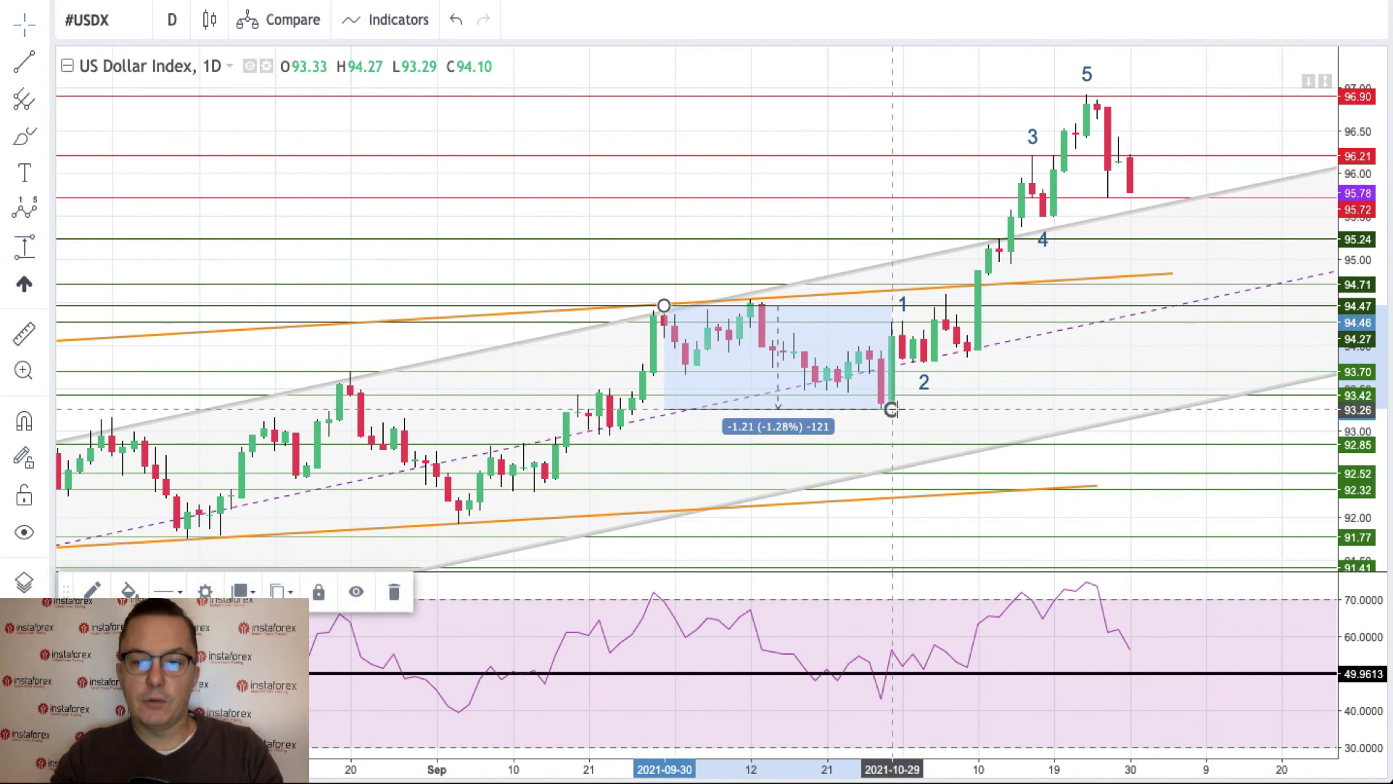
{"action": "left_click", "coordinate": [25, 247]}
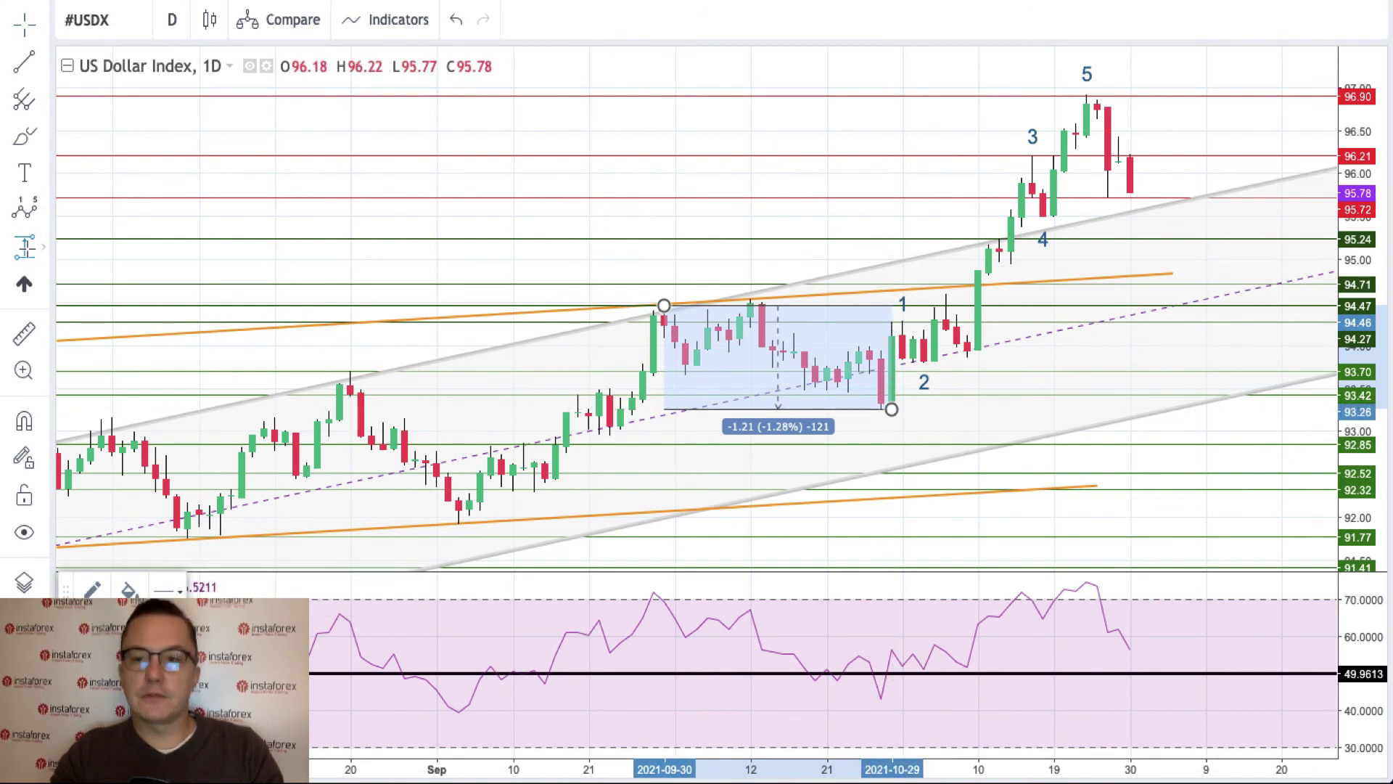
{"action": "left_click", "coordinate": [1087, 96]}
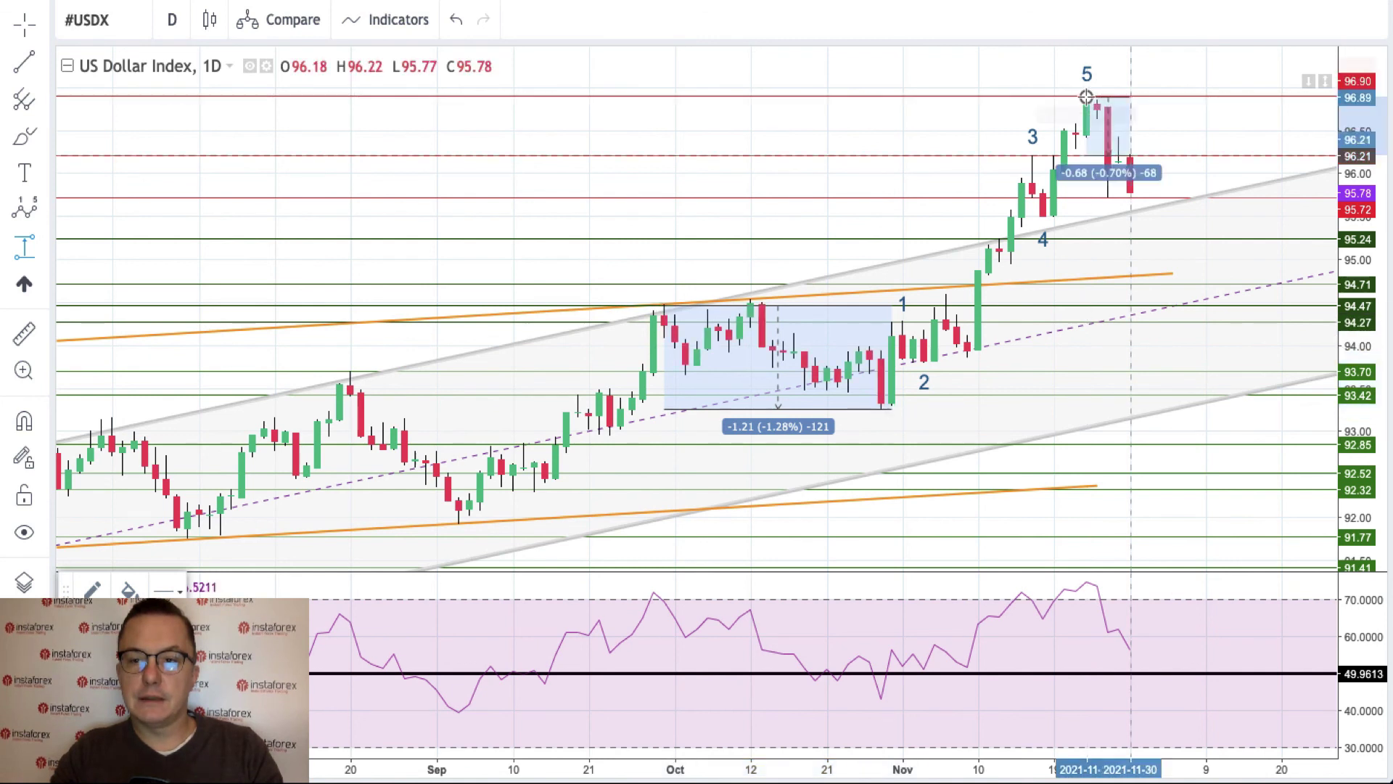
{"action": "left_click", "coordinate": [1172, 198]}
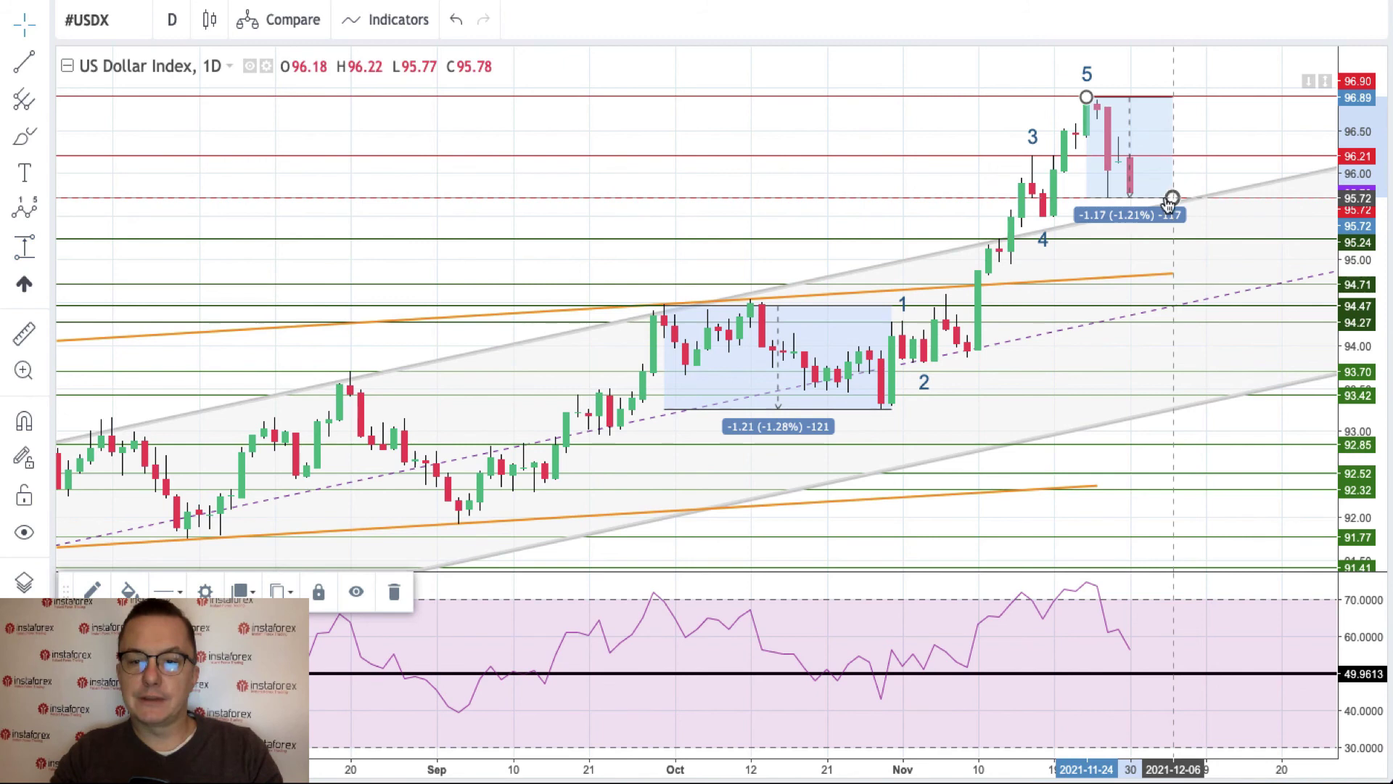
{"action": "left_click", "coordinate": [939, 131]}
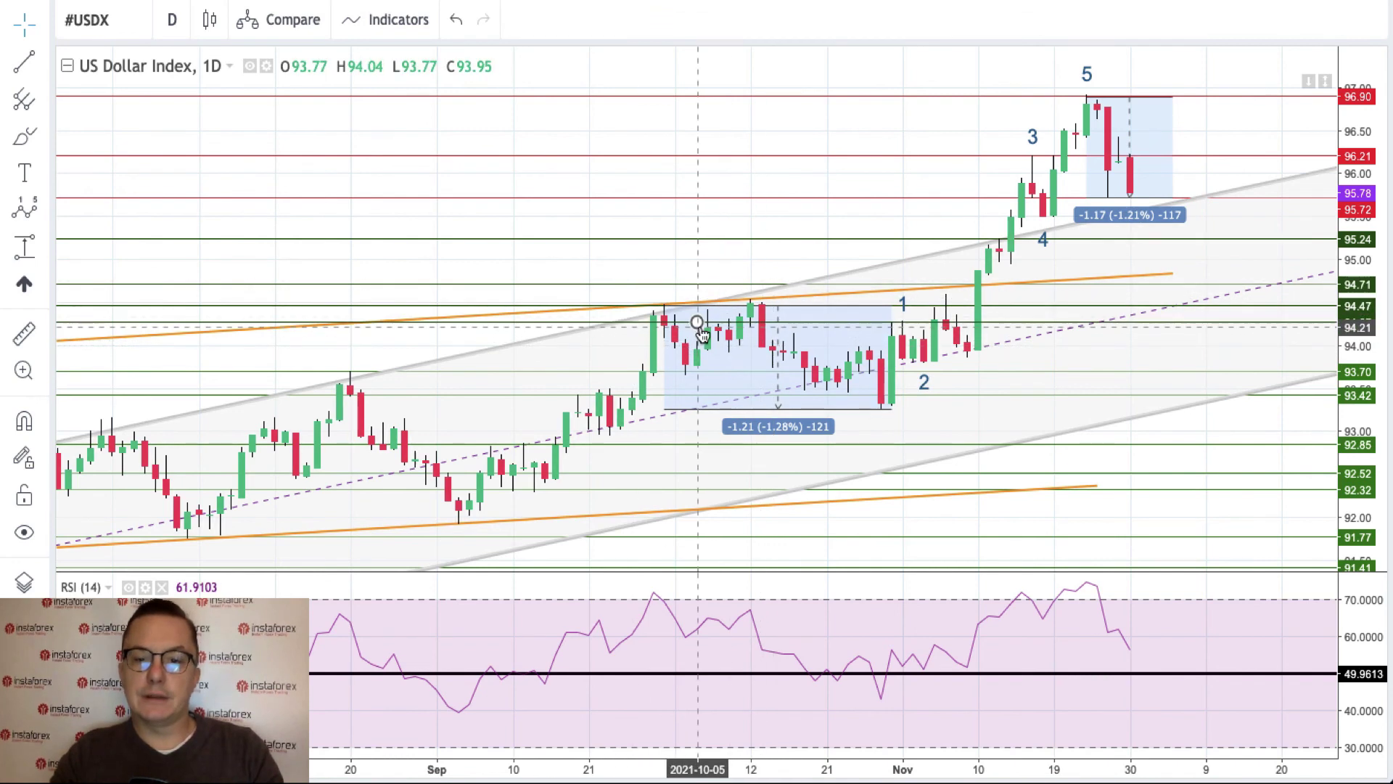
Adjust the ranges: October from the October 12 high (−1.28, −1.35%), wave-5 drop lower (−1.40, −1.44%).
{"action": "left_click_drag", "start_coordinate": [664, 308], "coordinate": [751, 299]}
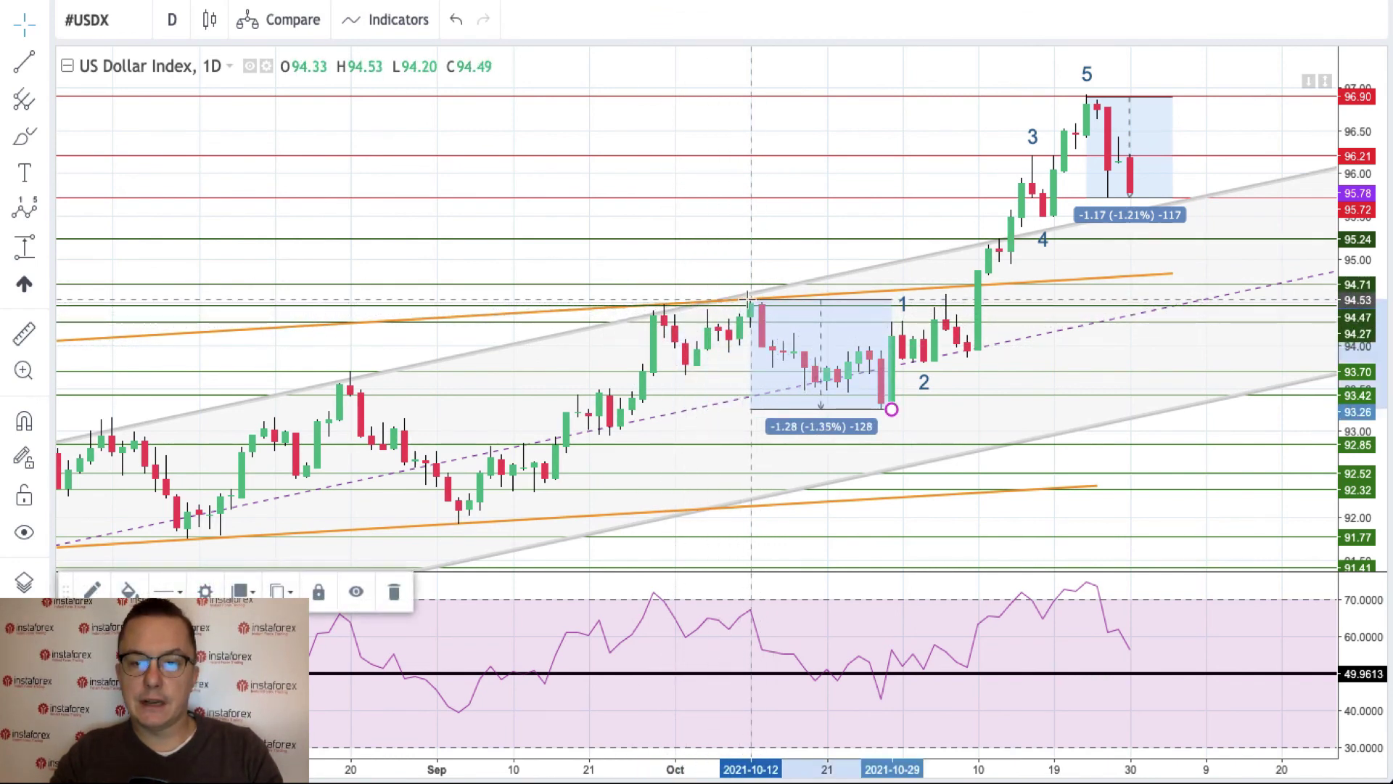
{"action": "left_click", "coordinate": [725, 229]}
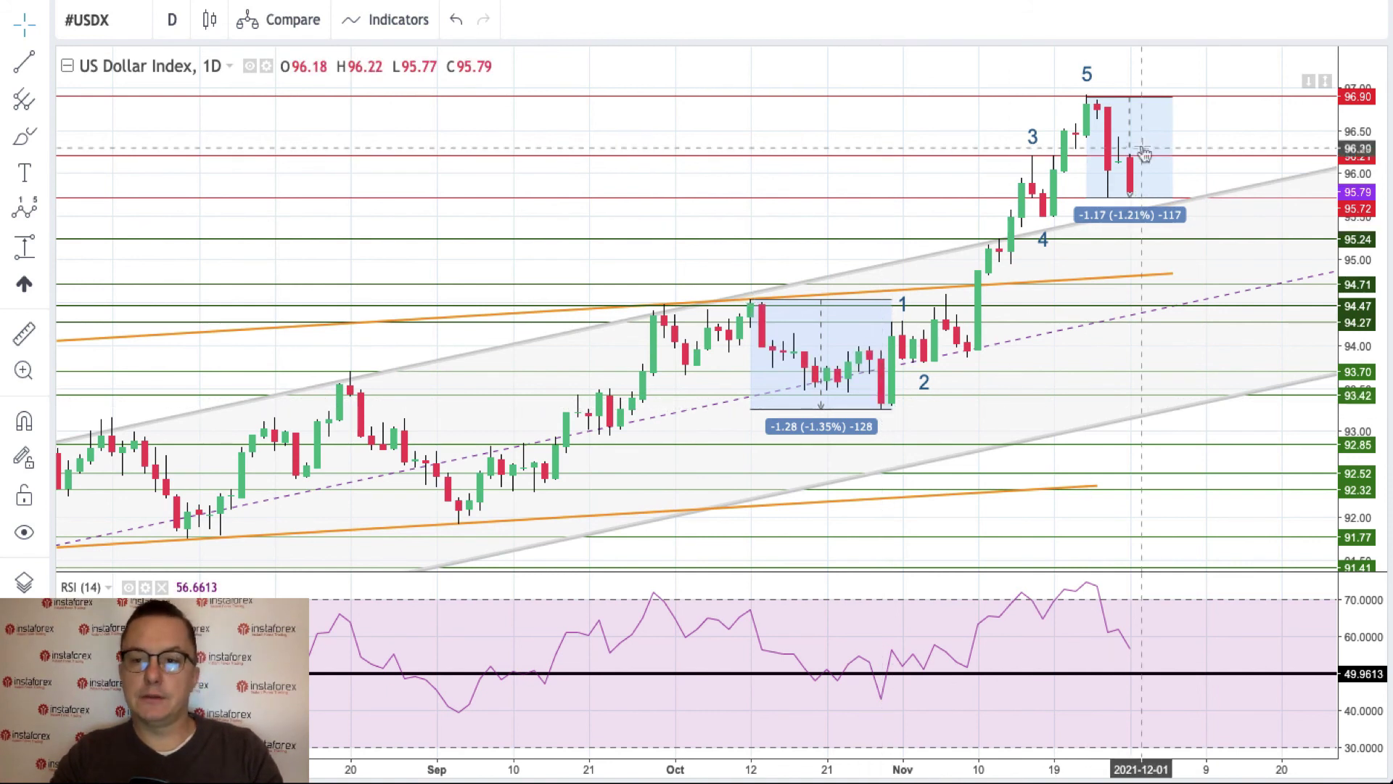
{"action": "left_click_drag", "start_coordinate": [1173, 197], "coordinate": [1174, 216]}
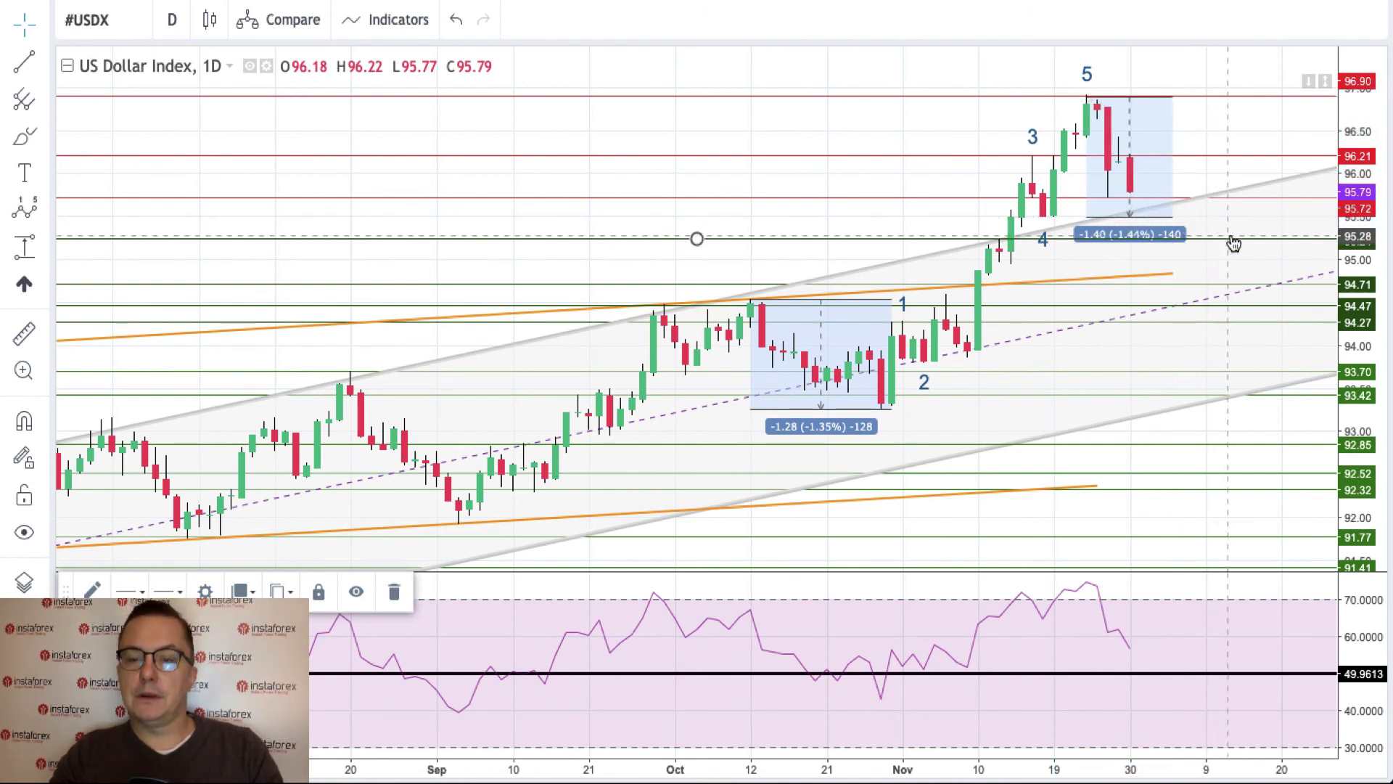
{"action": "left_click", "coordinate": [1176, 216]}
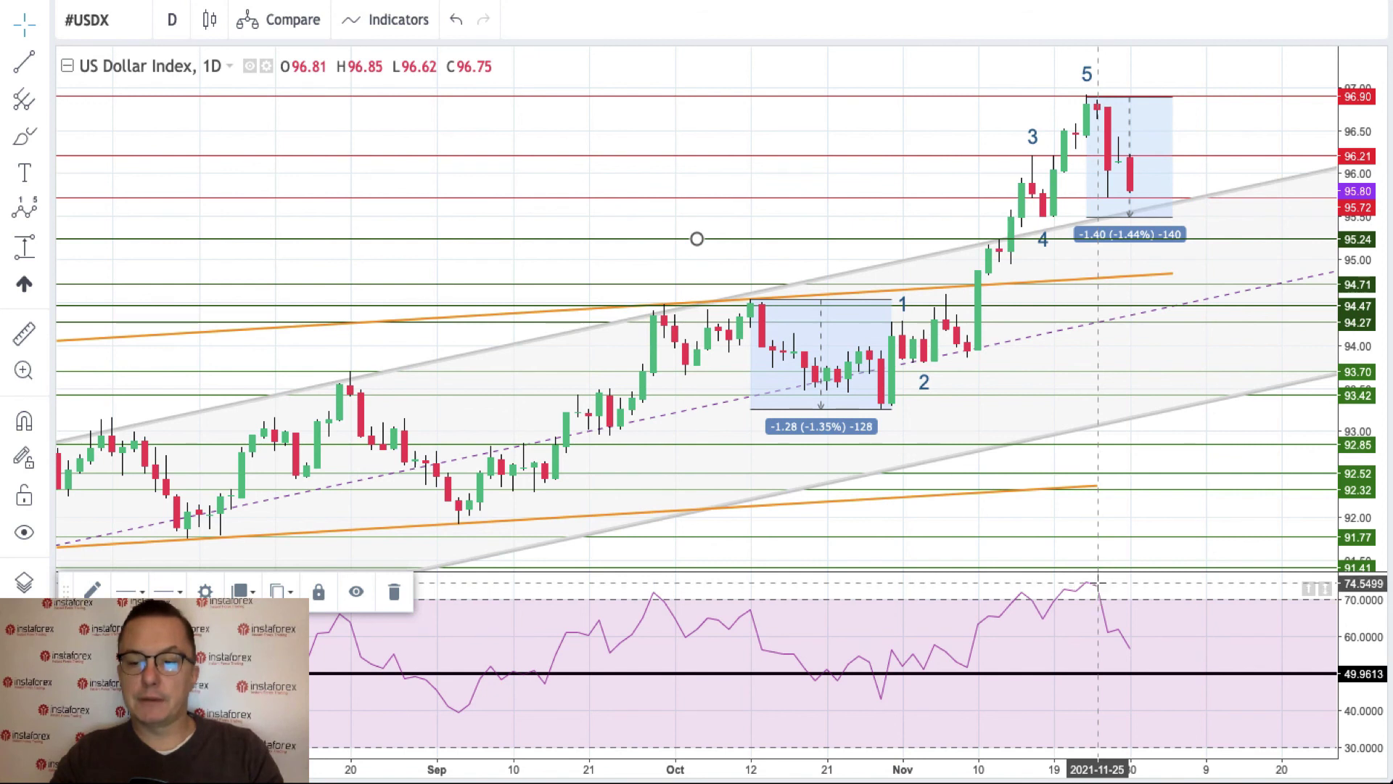
{"action": "left_click", "coordinate": [1198, 641]}
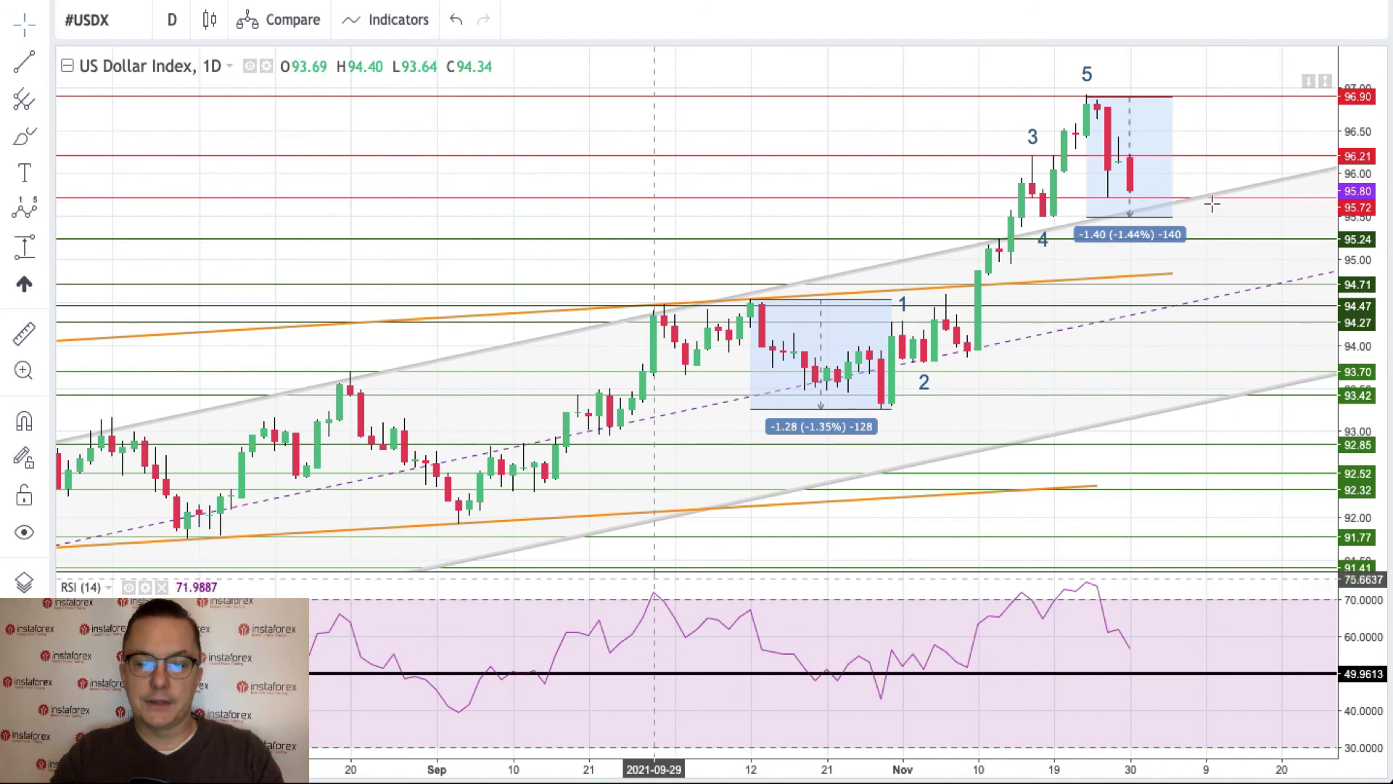
{"action": "left_click", "coordinate": [689, 729]}
{"action": "left_click", "coordinate": [689, 729]}
Zoom the USDX chart out to May to review all markings, then open symbol search.
{"action": "left_click", "coordinate": [688, 728]}
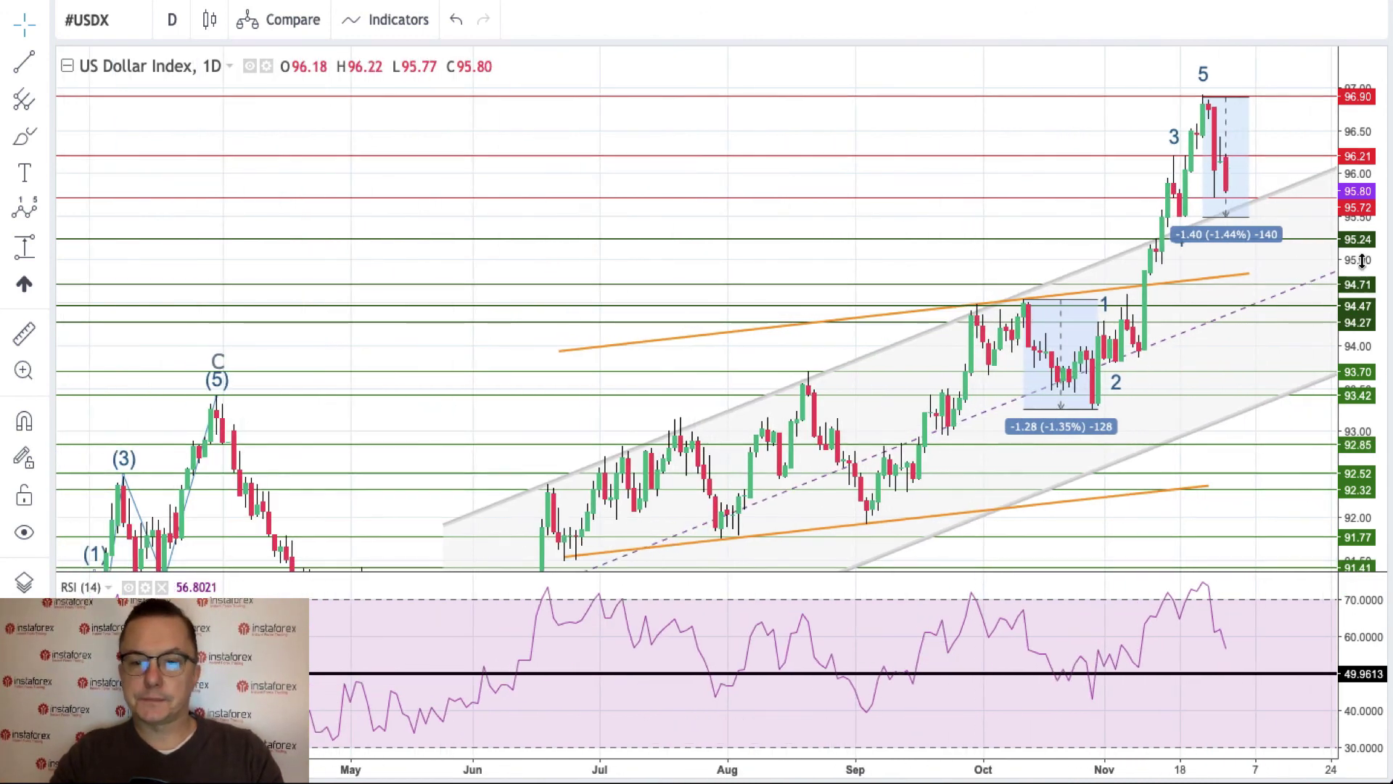
{"action": "left_click_drag", "start_coordinate": [1361, 261], "coordinate": [1363, 341]}
{"action": "left_click", "coordinate": [1124, 431]}
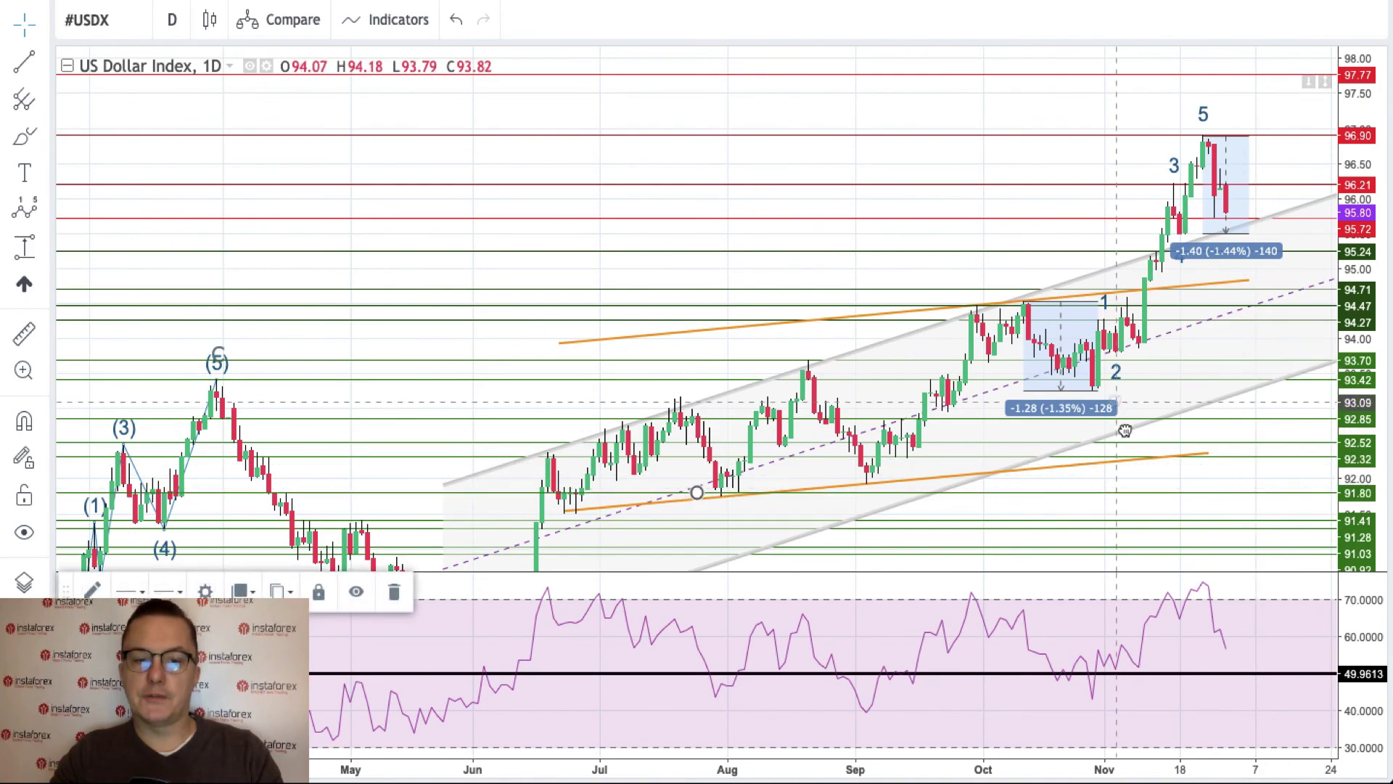
{"action": "left_click", "coordinate": [1250, 472]}
{"action": "mouse_move", "coordinate": [1281, 514]}
{"action": "left_mouse_down"}
{"action": "mouse_move", "coordinate": [1253, 476]}
{"action": "mouse_move", "coordinate": [1024, 342]}
{"action": "mouse_move", "coordinate": [984, 354]}
{"action": "left_mouse_up"}
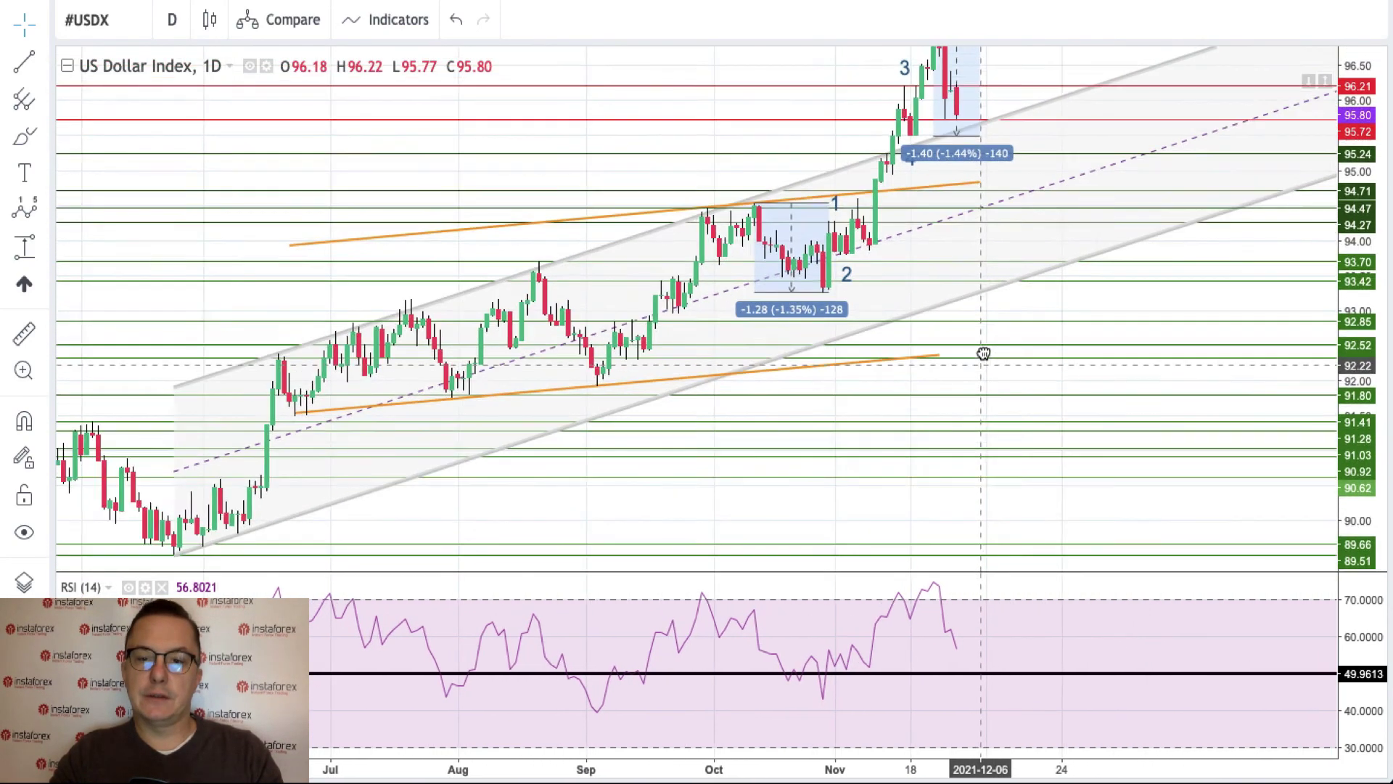
{"action": "left_click_drag", "start_coordinate": [1364, 256], "coordinate": [1364, 319]}
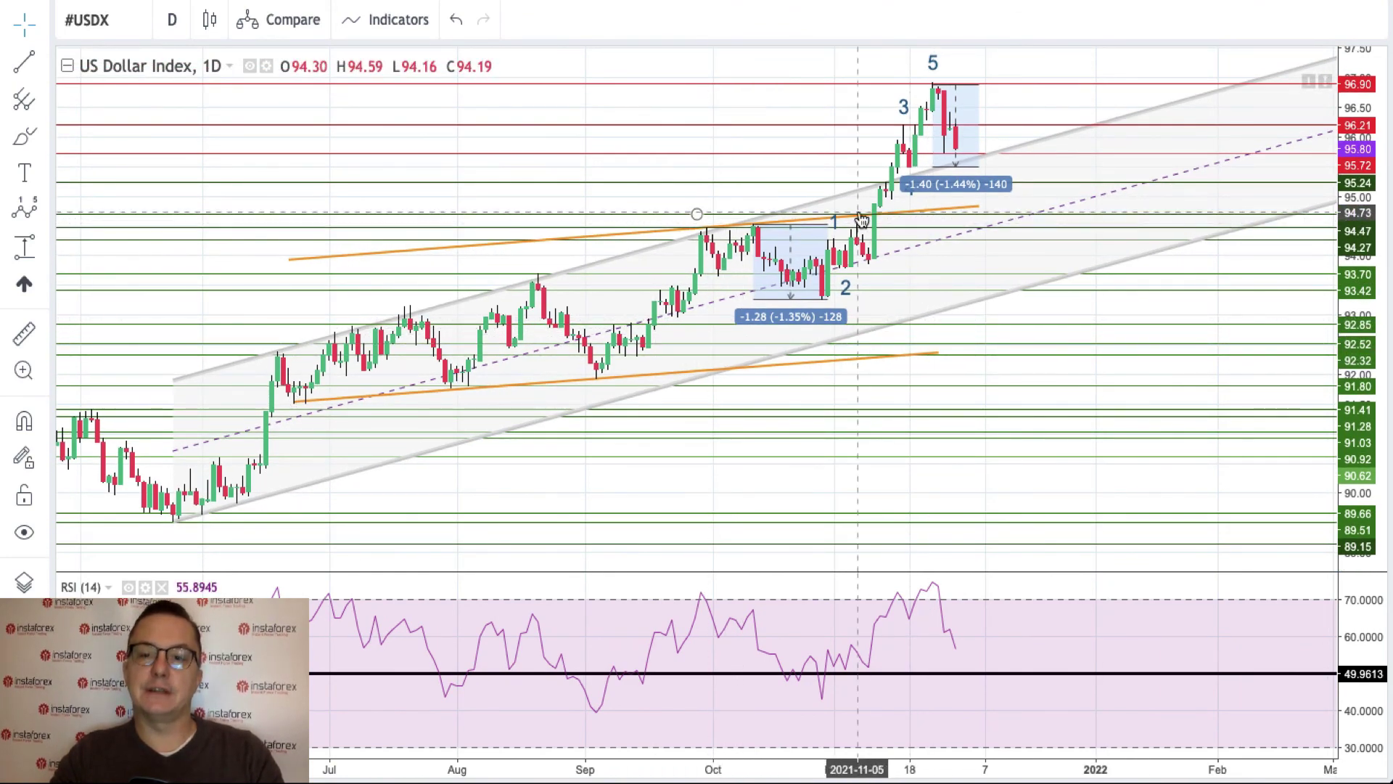
{"action": "left_click", "coordinate": [934, 89]}
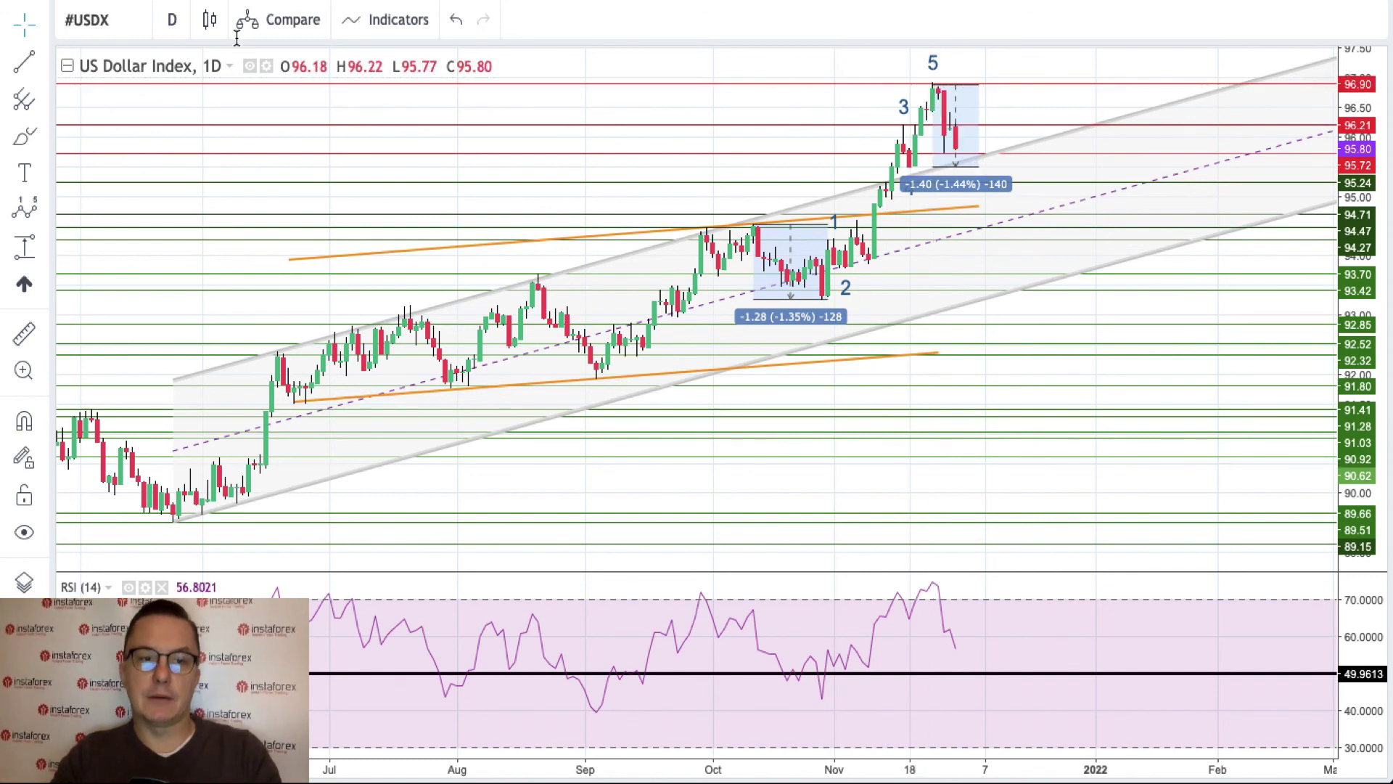
{"action": "left_click", "coordinate": [115, 20]}
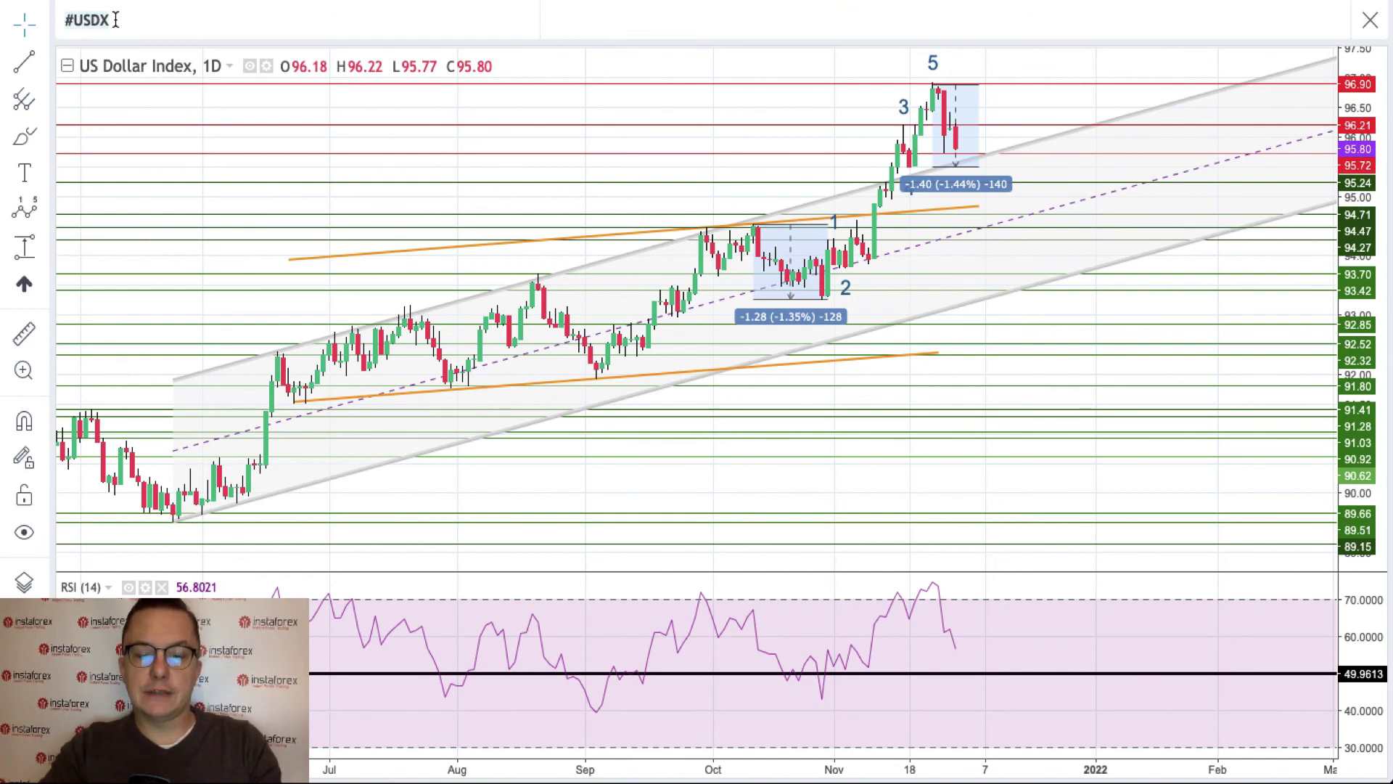
Load the USDCAD daily chart and compress its price scale so the 1.2061–1.3143 levels fit.
{"action": "type", "text": "USDCAD"}
{"action": "key", "text": "Return"}
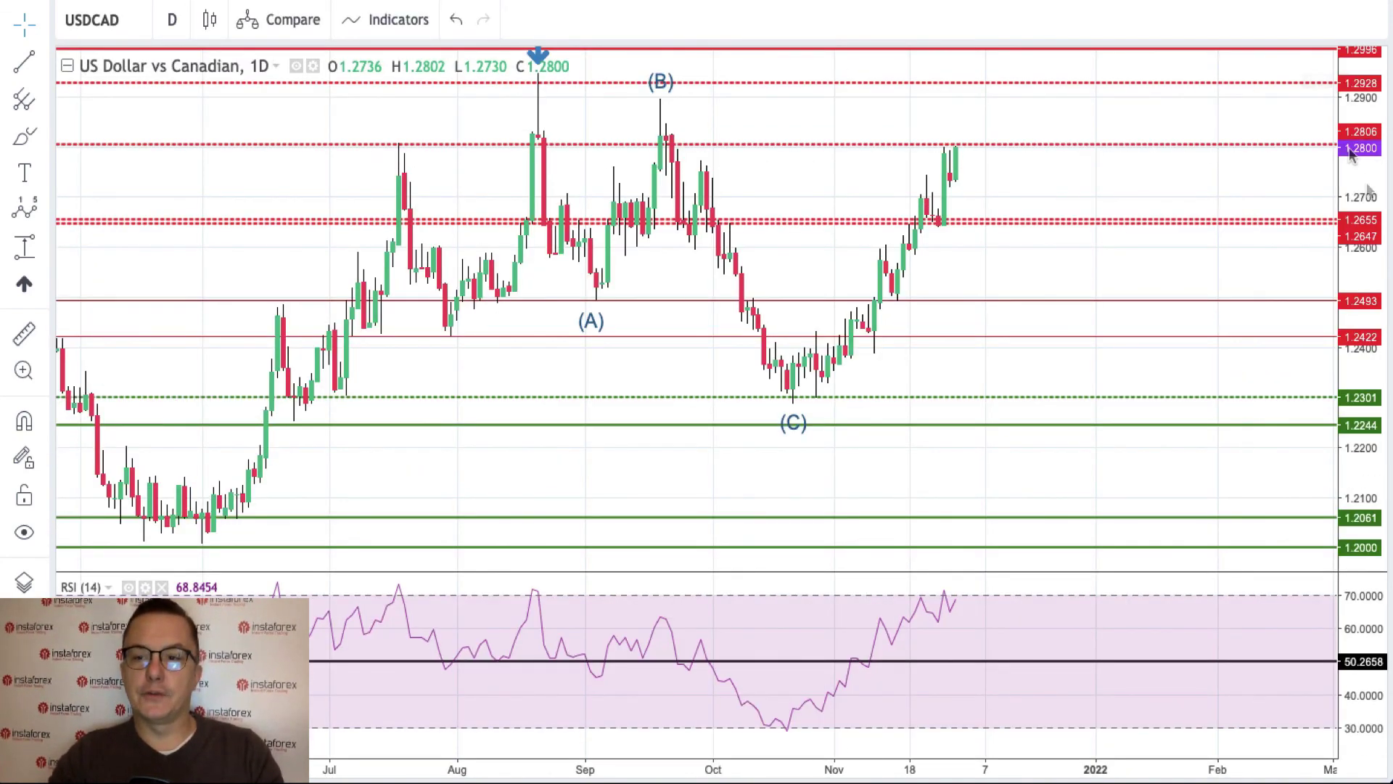
{"action": "left_click_drag", "start_coordinate": [1368, 186], "coordinate": [1369, 219]}
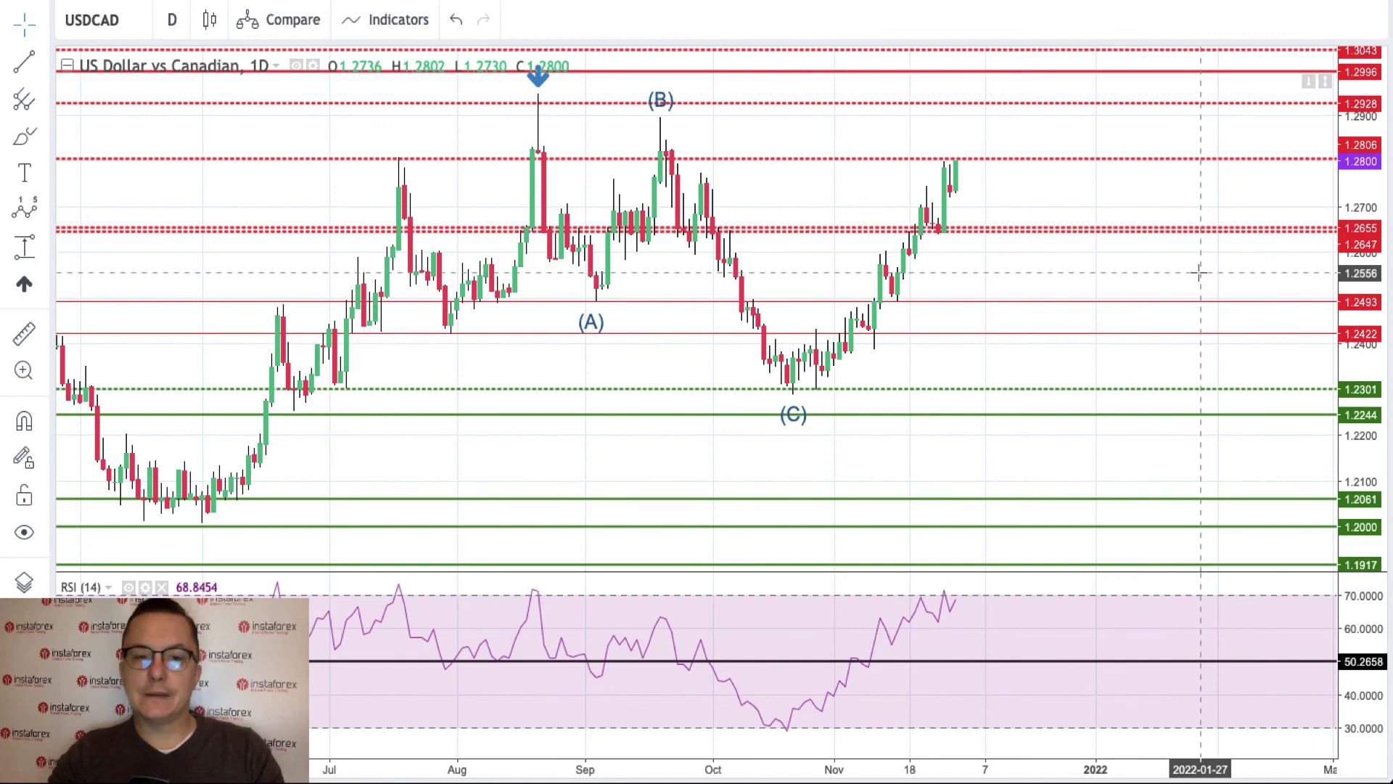
{"action": "left_click_drag", "start_coordinate": [1199, 274], "coordinate": [1195, 330]}
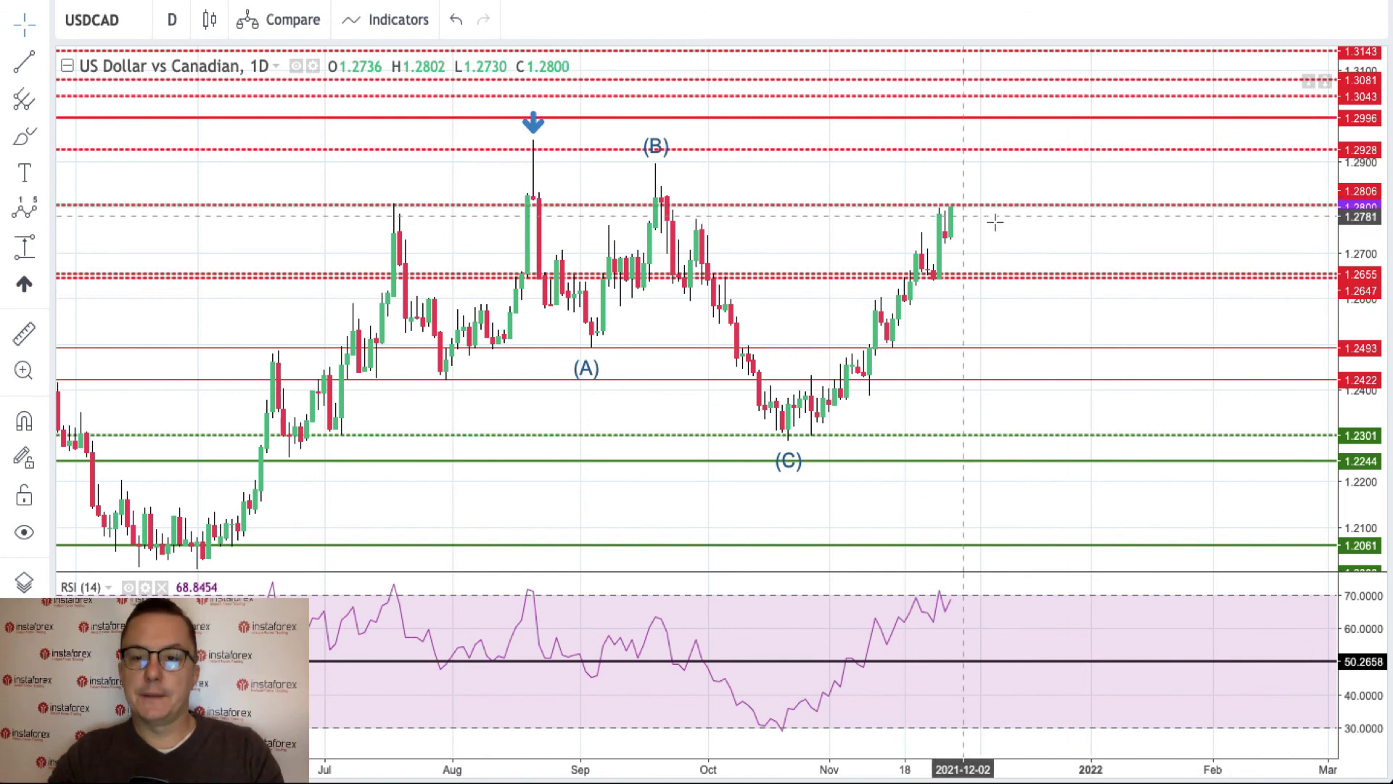
{"action": "left_click", "coordinate": [653, 156]}
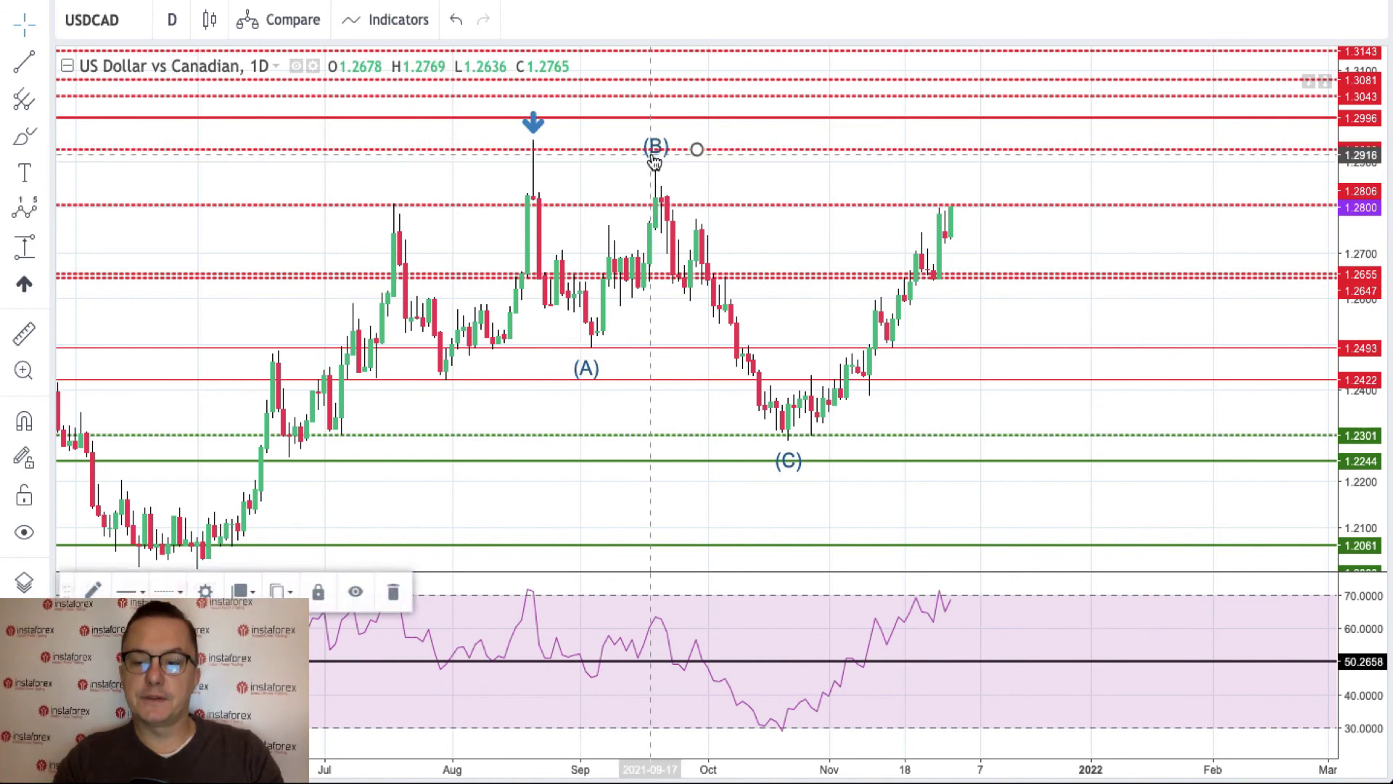
Delete the dashed 1.2916 line and the ABC wave labels from the USDCAD chart.
{"action": "key", "text": "Delete"}
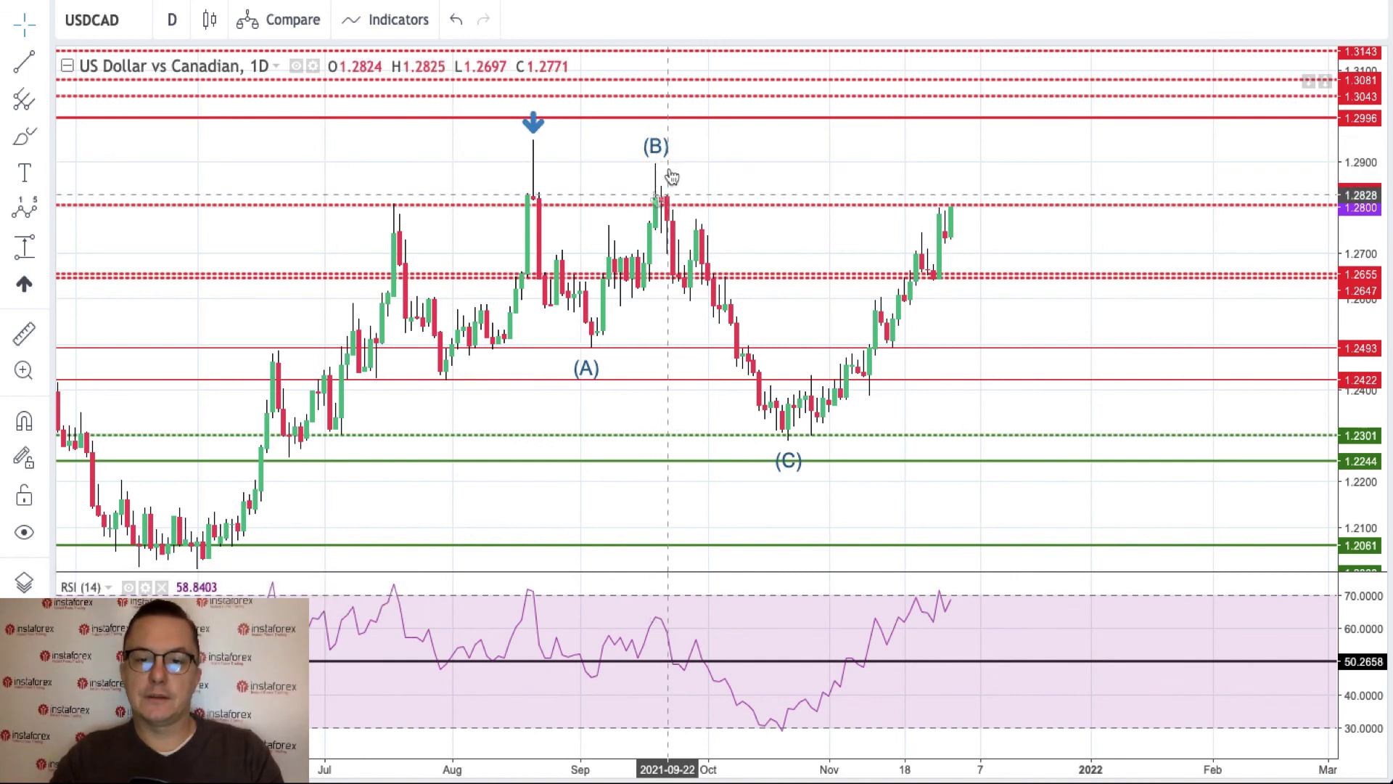
{"action": "left_click_drag", "start_coordinate": [656, 164], "coordinate": [652, 149]}
{"action": "key", "text": "Delete"}
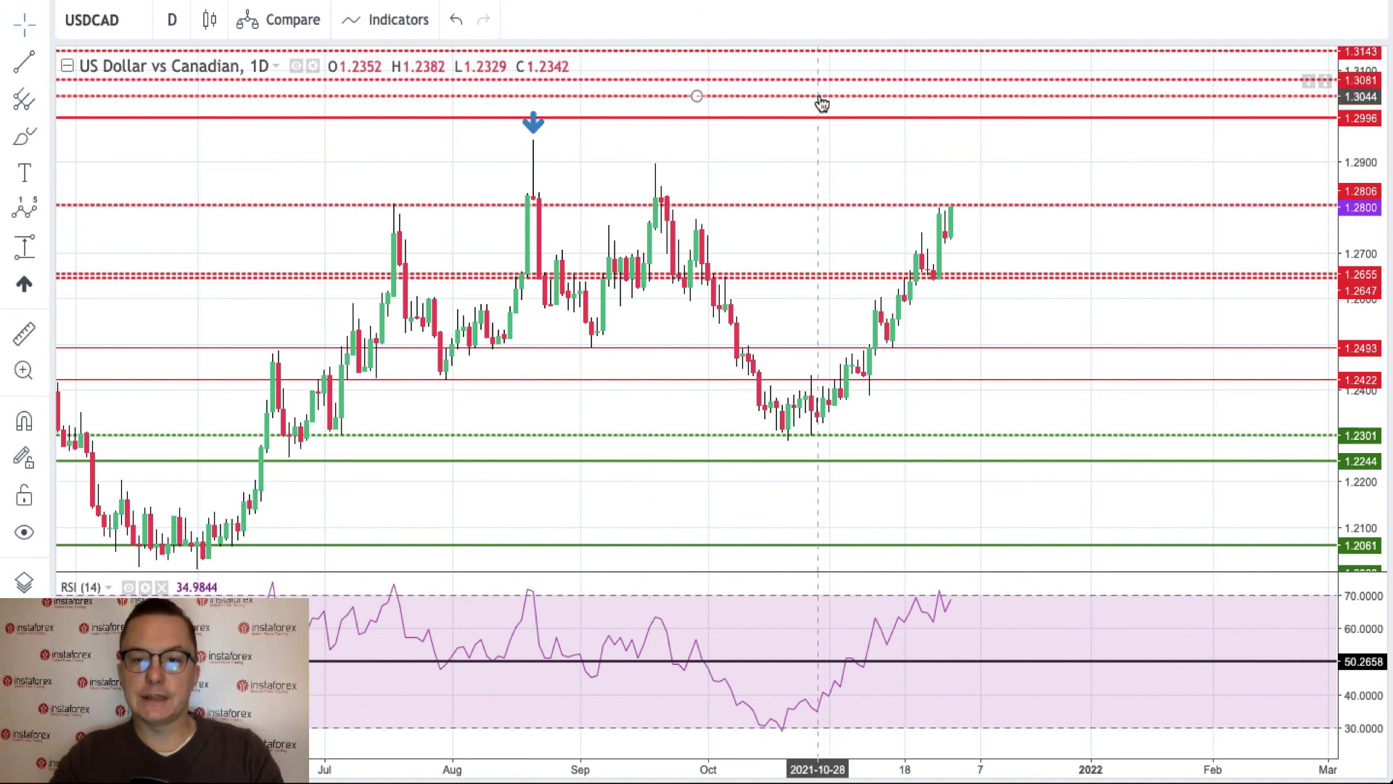
Move the dashed 1.2655 level up to 1.2898, then open symbol search.
{"action": "left_click", "coordinate": [887, 280]}
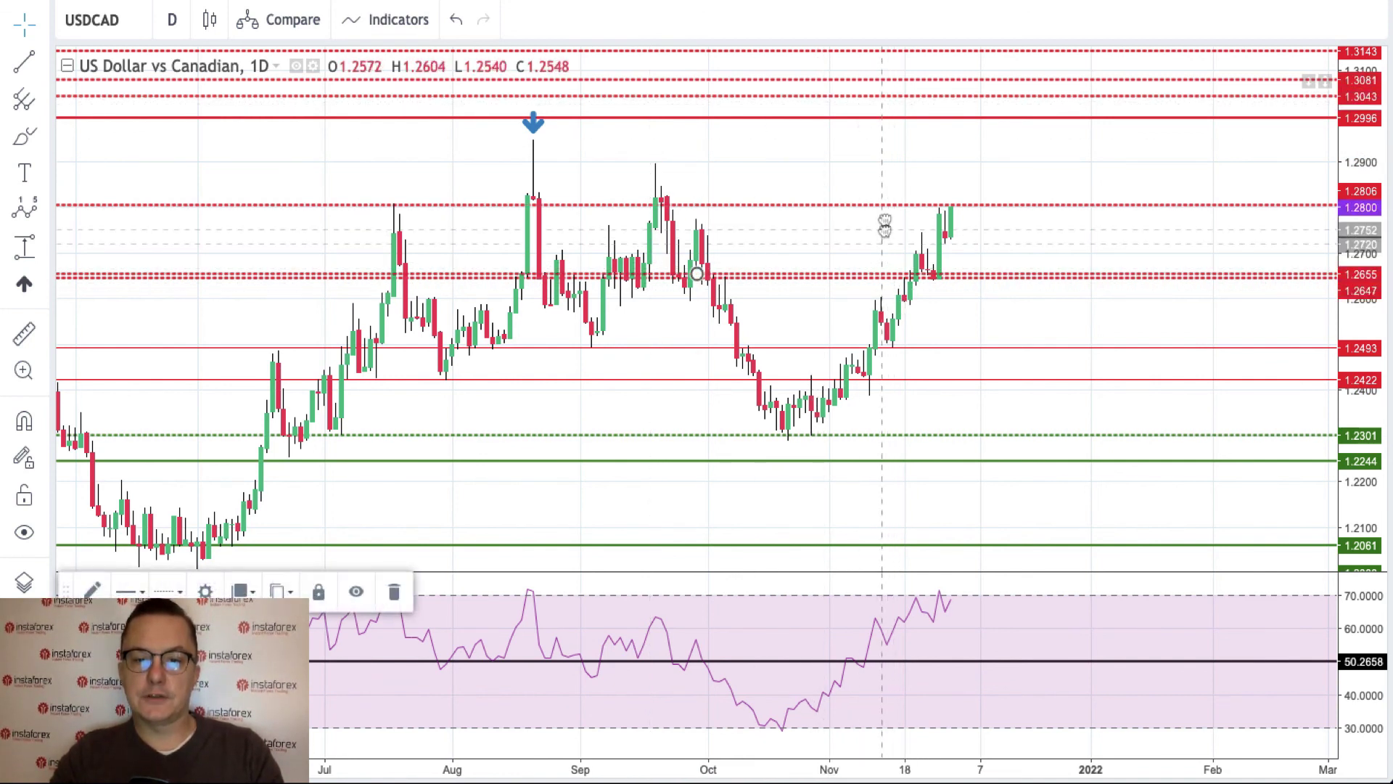
{"action": "left_click_drag", "start_coordinate": [699, 270], "coordinate": [695, 163]}
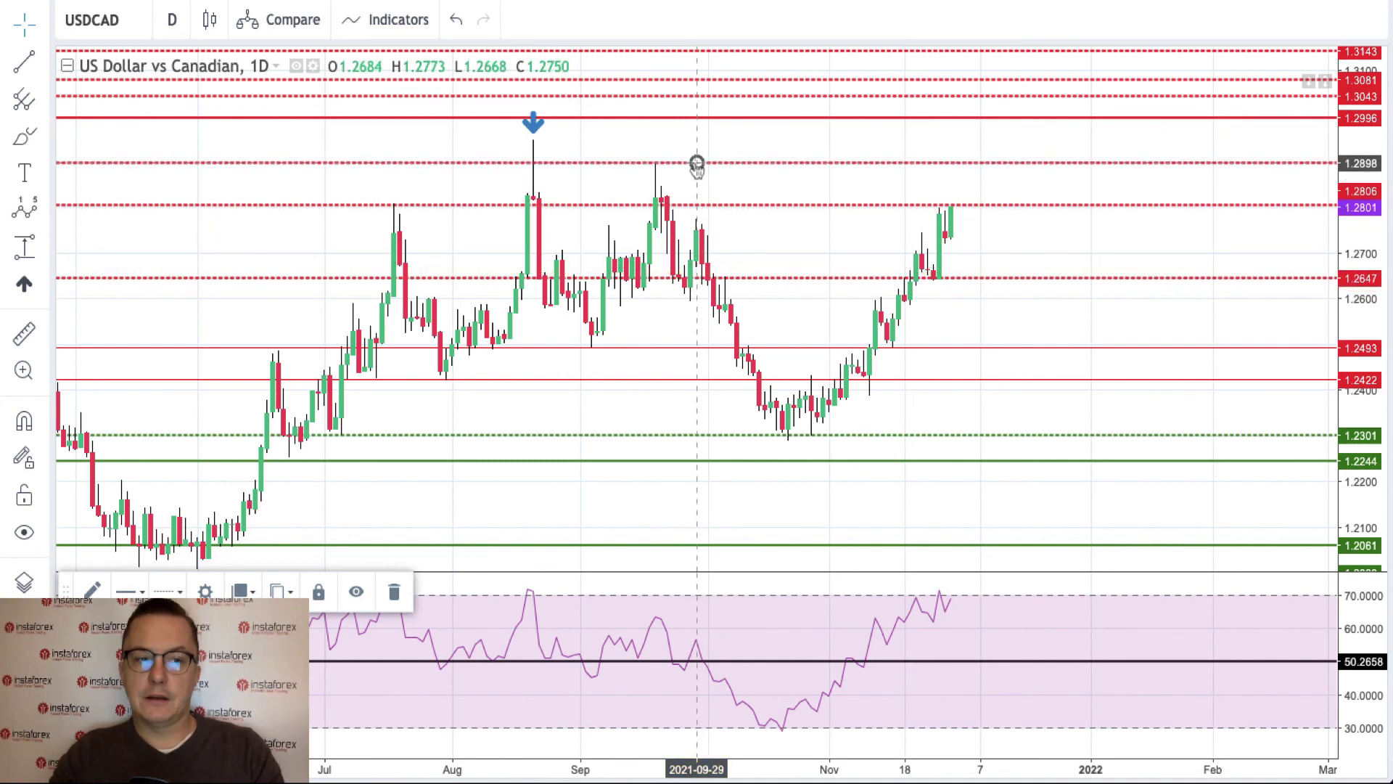
{"action": "left_click", "coordinate": [1064, 177]}
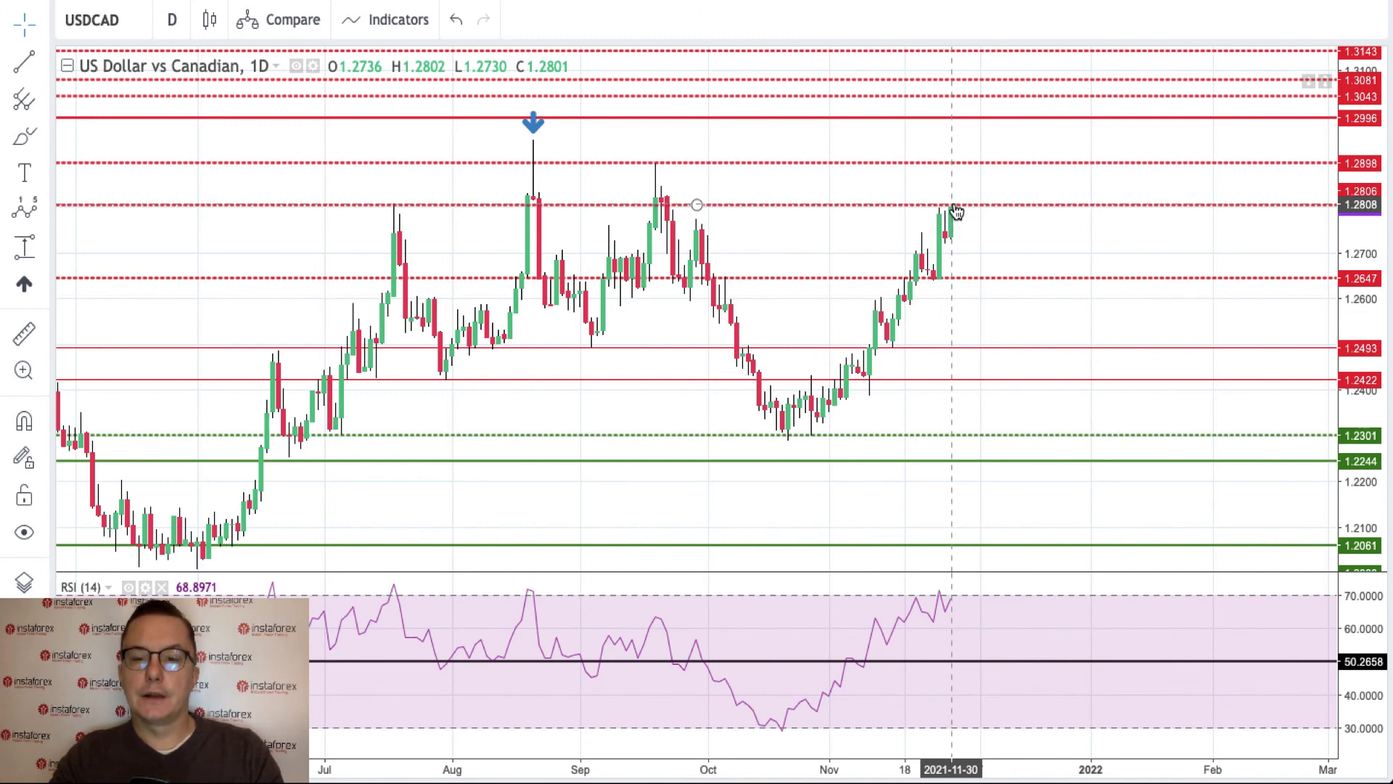
{"action": "left_click_drag", "start_coordinate": [1060, 242], "coordinate": [1080, 222]}
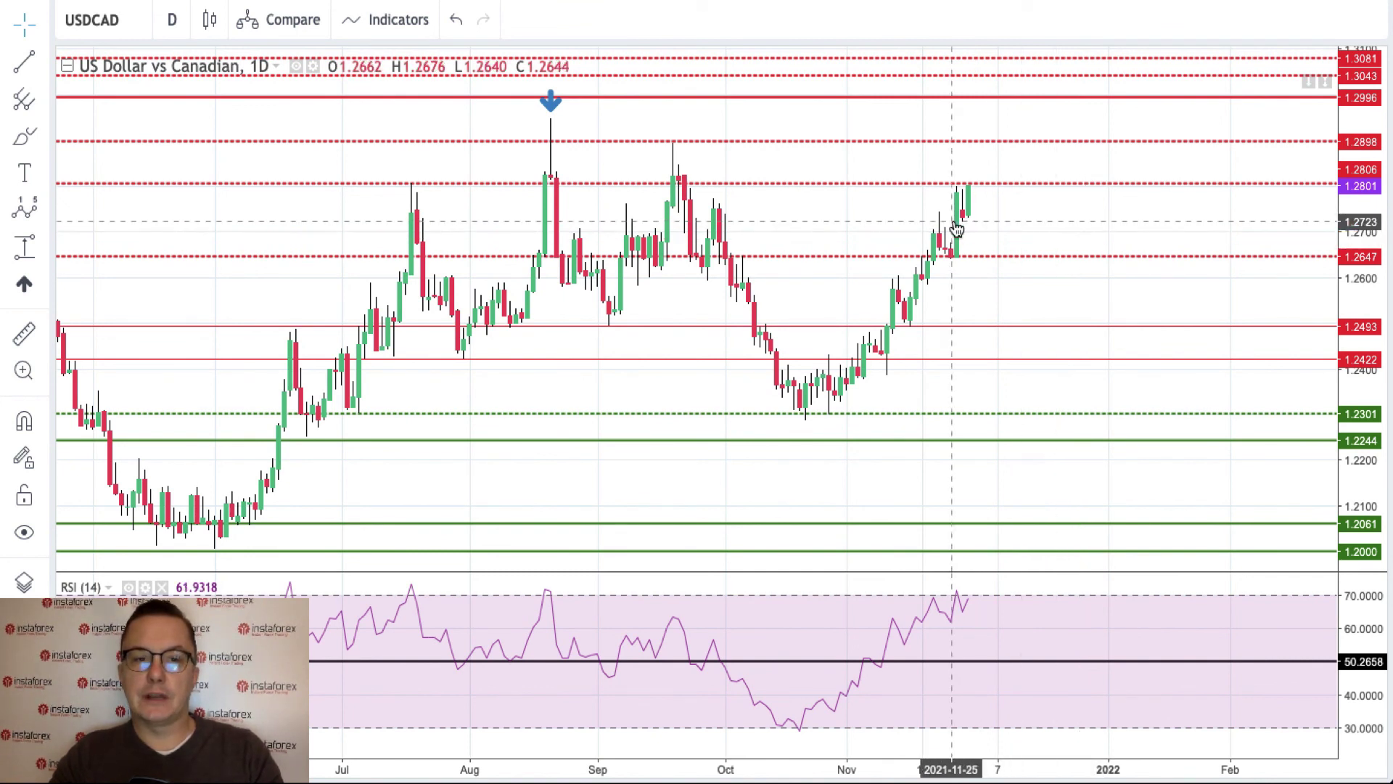
{"action": "left_click", "coordinate": [132, 20]}
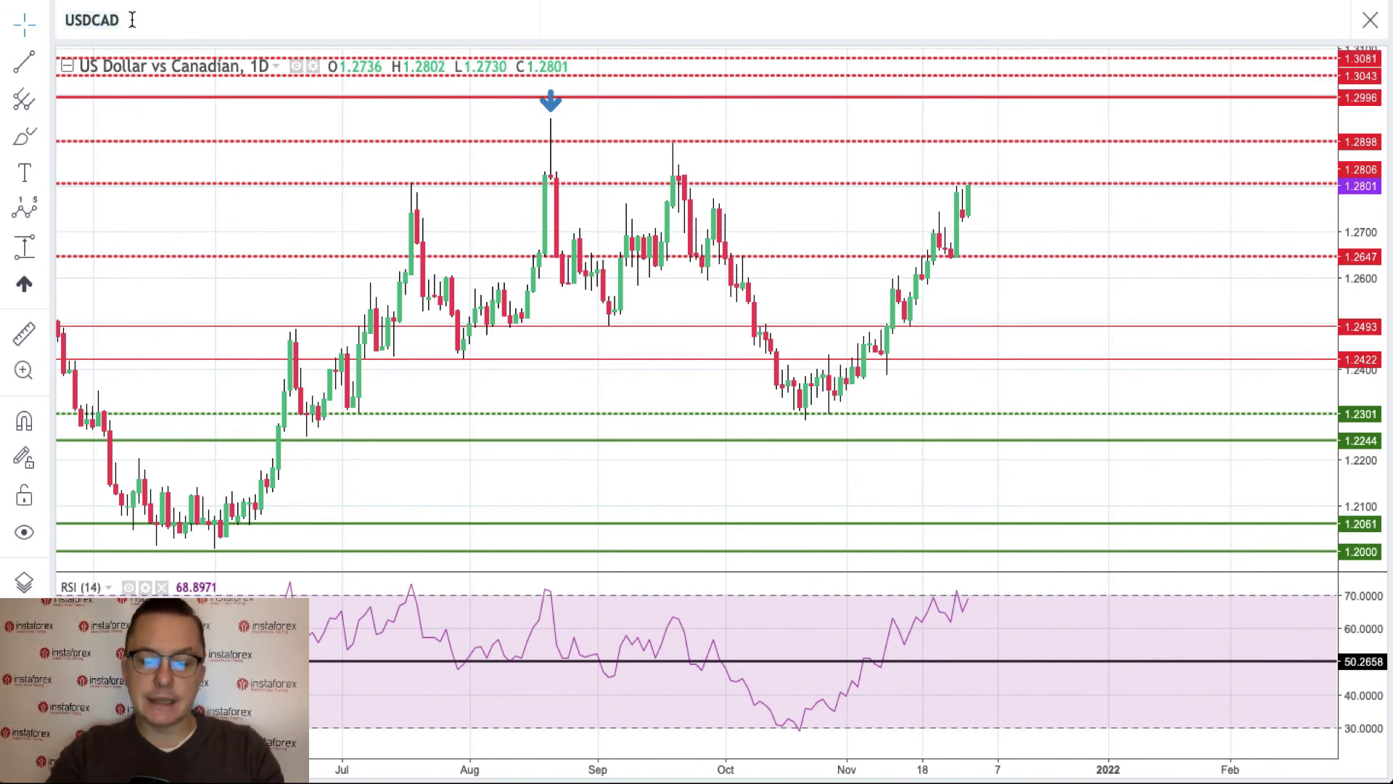
Load the GOLD (Spot Gold) daily chart and zoom in once on the recent months.
{"action": "type", "text": "GOLD"}
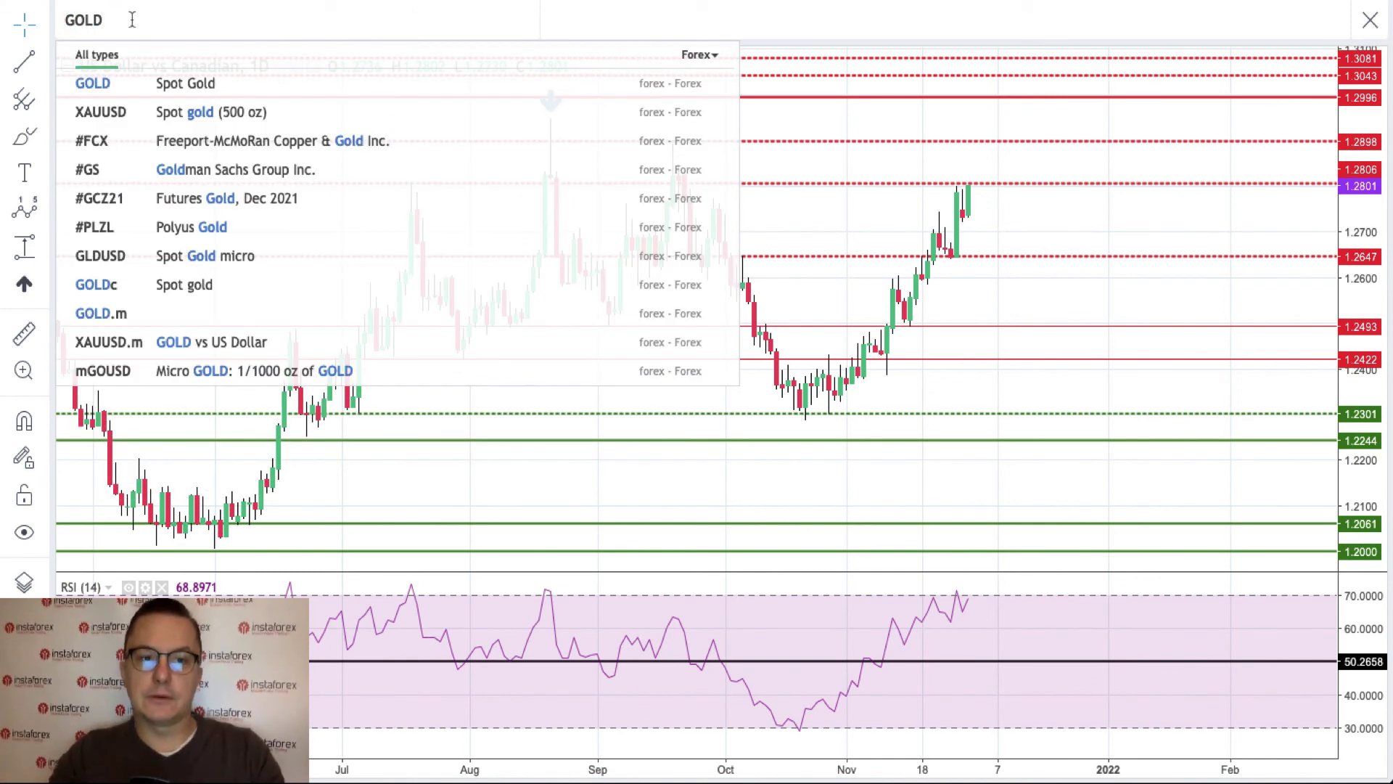
{"action": "left_click", "coordinate": [124, 90]}
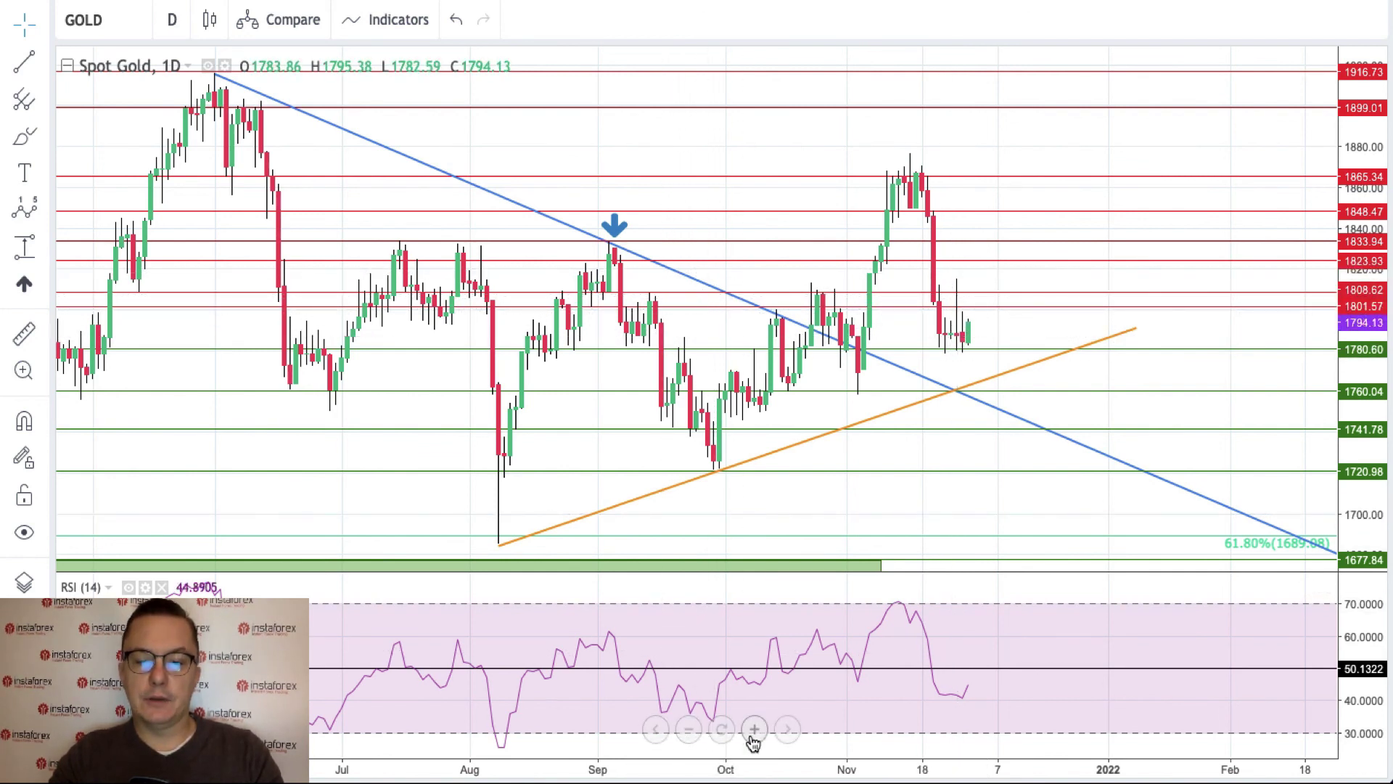
{"action": "left_click", "coordinate": [759, 736]}
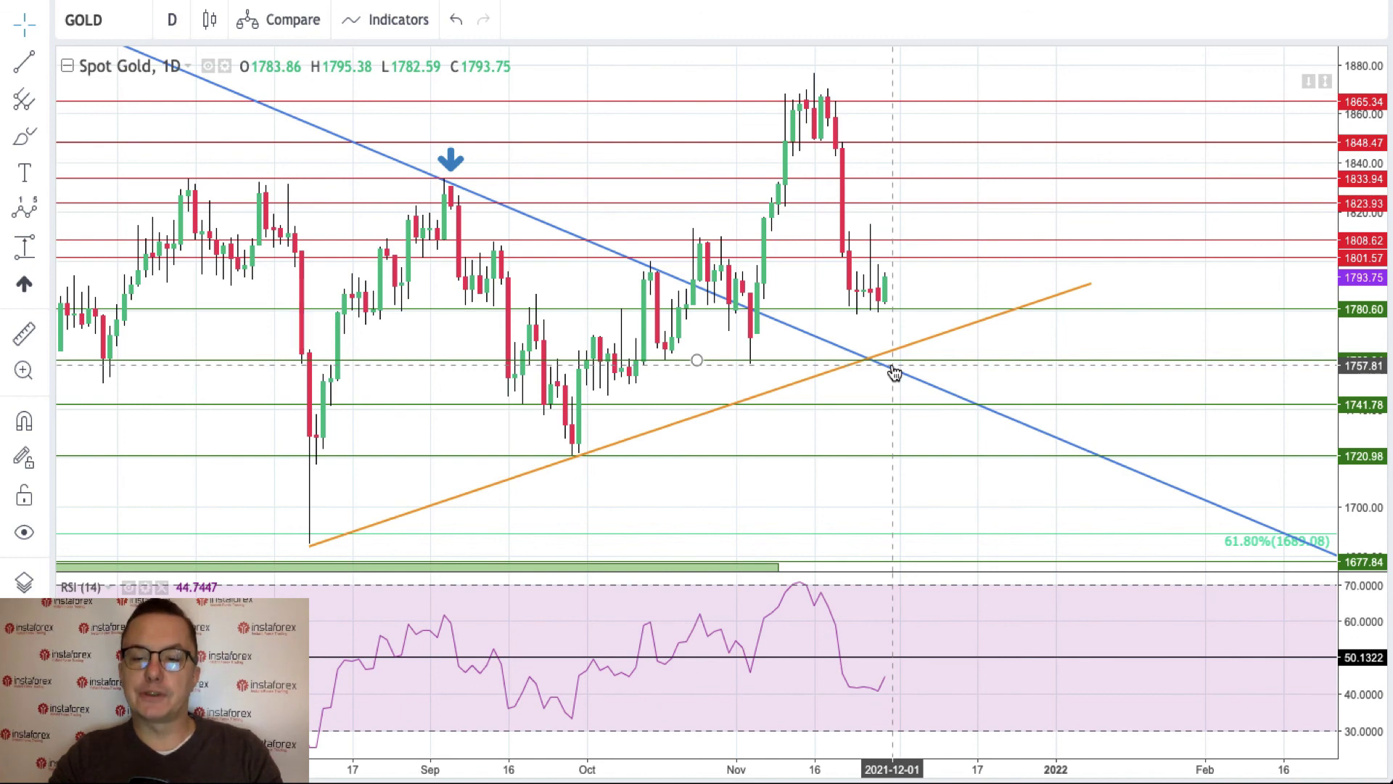
Compress the Gold price scale so levels down to 1668.27 are visible.
{"action": "left_click_drag", "start_coordinate": [1362, 343], "coordinate": [1365, 367]}
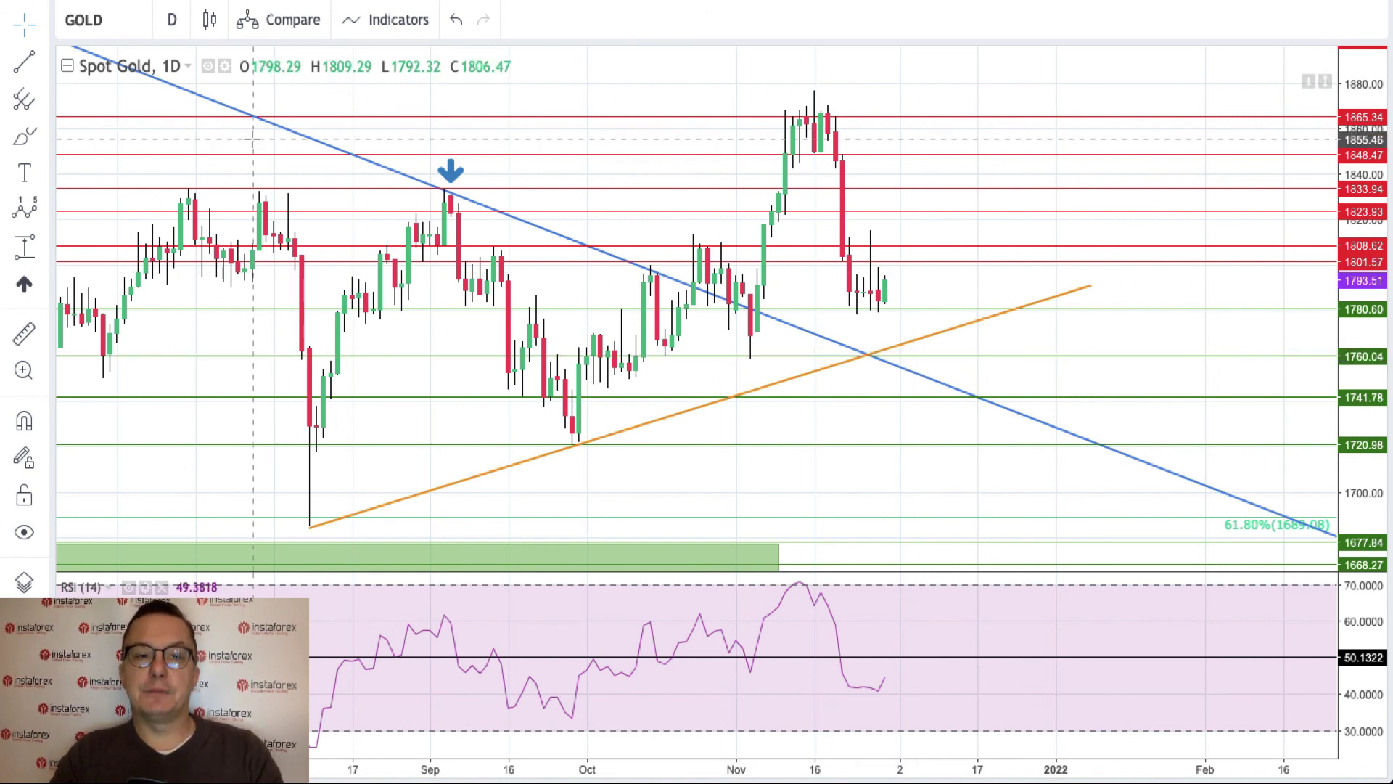
Load the #Bitcoin daily chart and reset its view.
{"action": "type", "text": "BIT"}
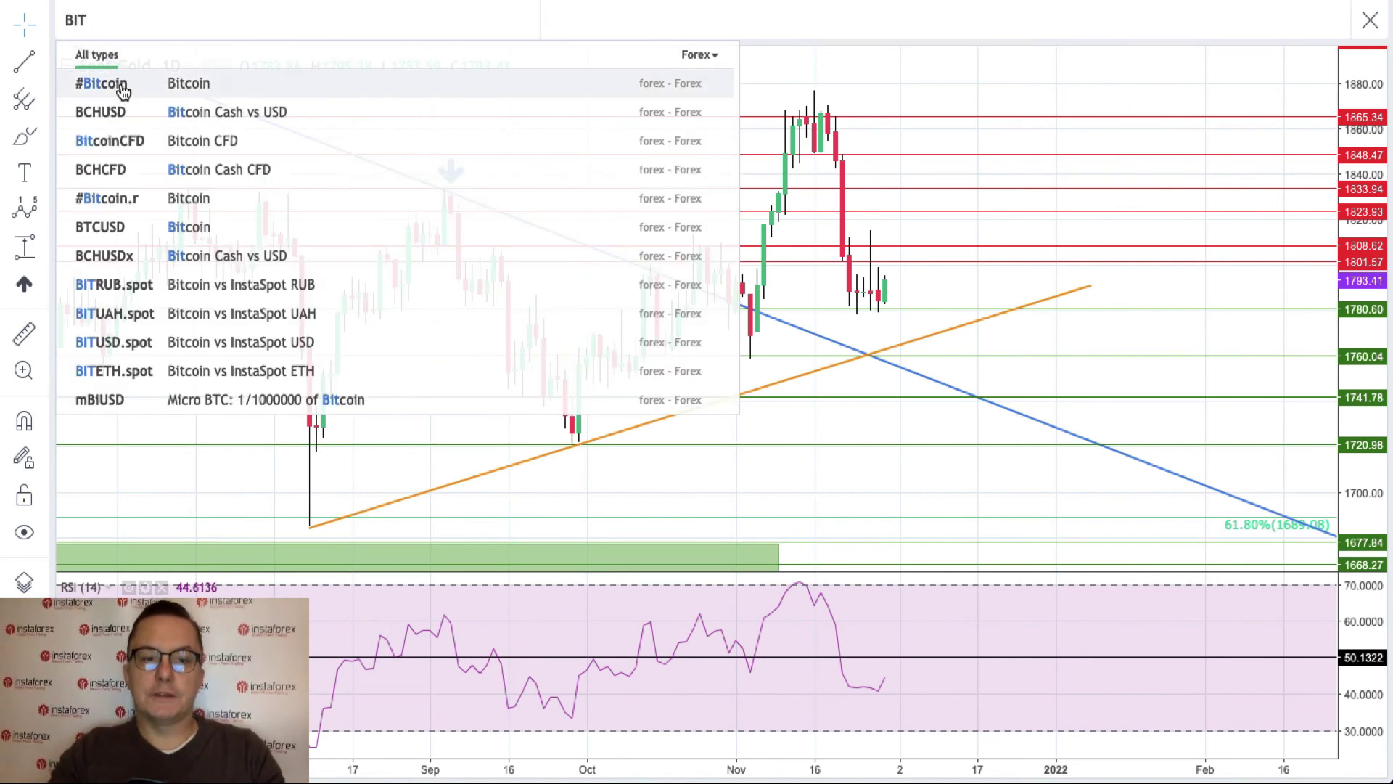
{"action": "left_click", "coordinate": [121, 85]}
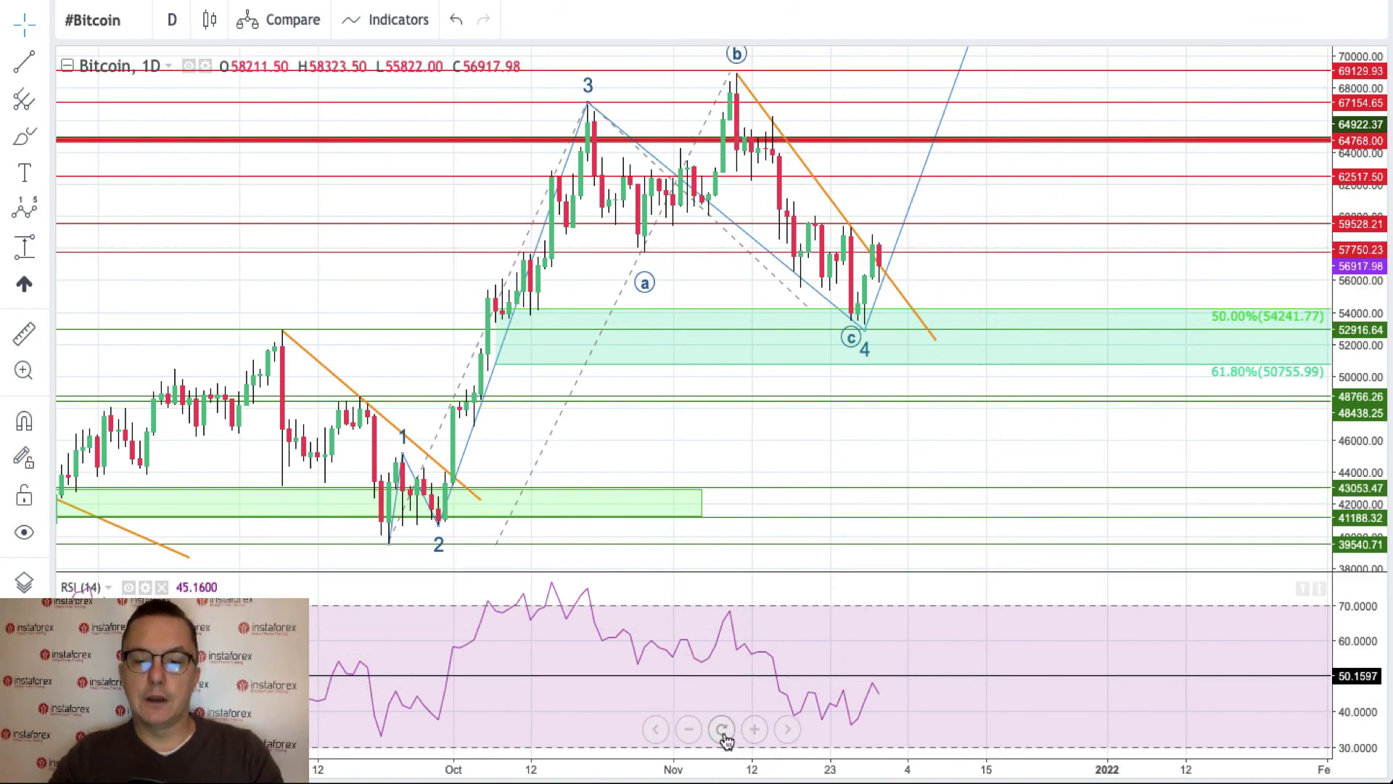
{"action": "left_click", "coordinate": [722, 731]}
Zoom in three steps on recent Bitcoin candles and compress the price scale to fit.
{"action": "left_click", "coordinate": [754, 729]}
{"action": "left_click", "coordinate": [755, 728]}
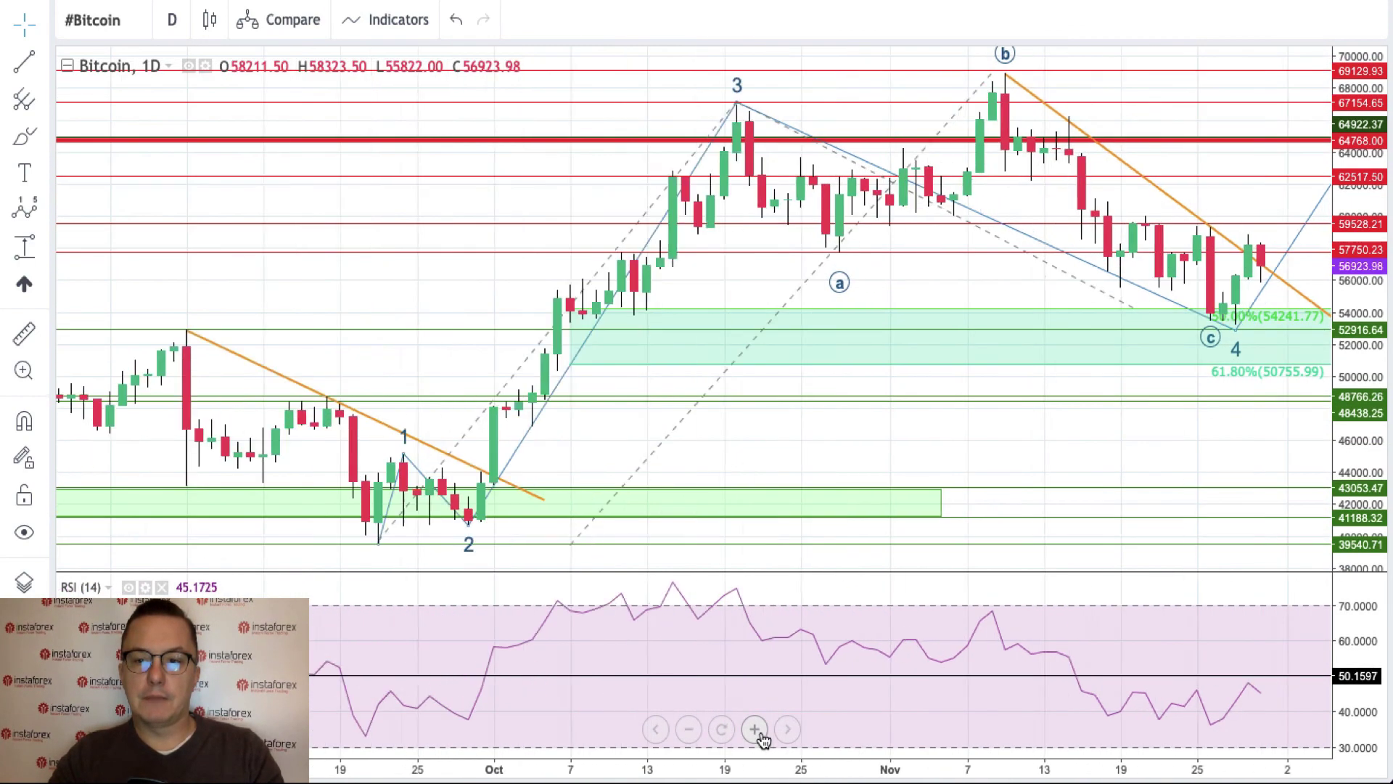
{"action": "left_click", "coordinate": [755, 729]}
{"action": "scroll", "coordinate": [1053, 508], "scroll_direction": "right", "scroll_amount": 5}
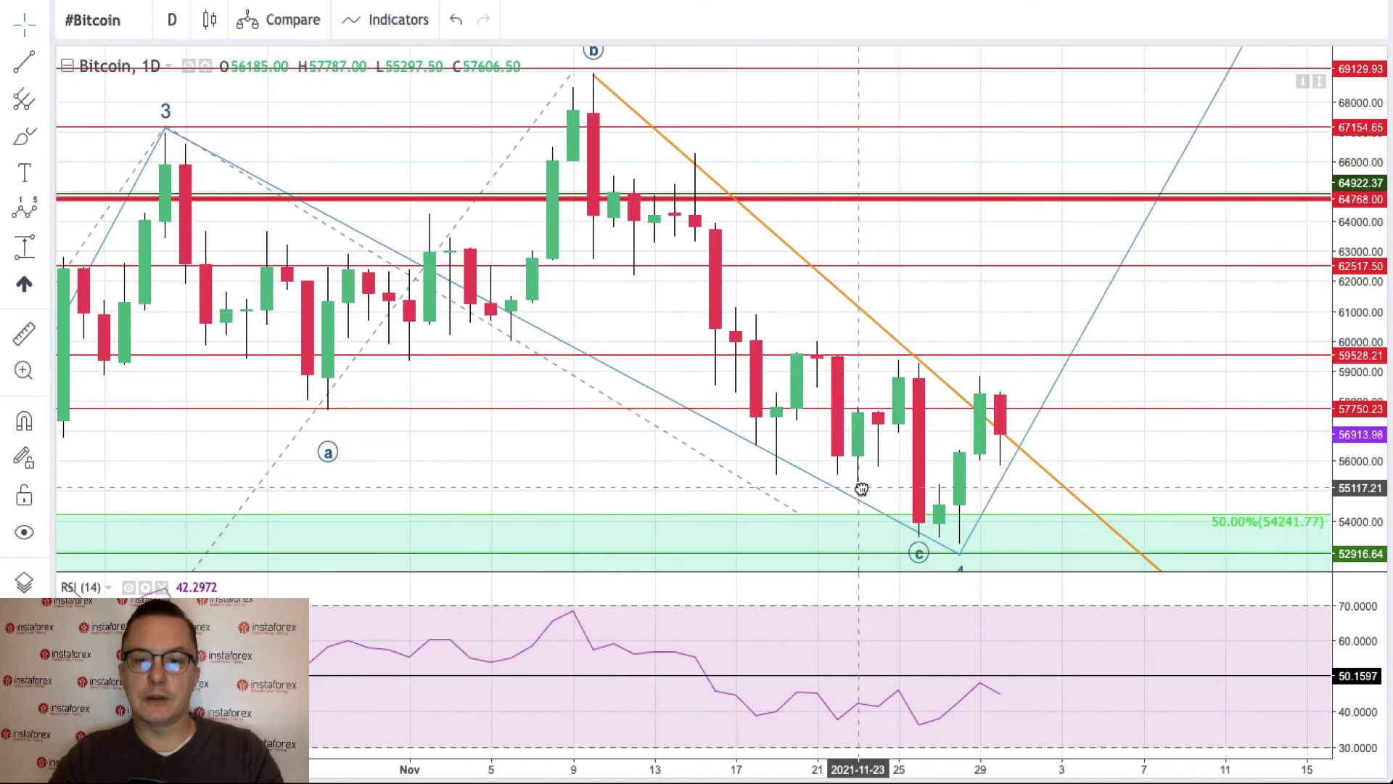
{"action": "left_click_drag", "start_coordinate": [1368, 481], "coordinate": [1368, 521]}
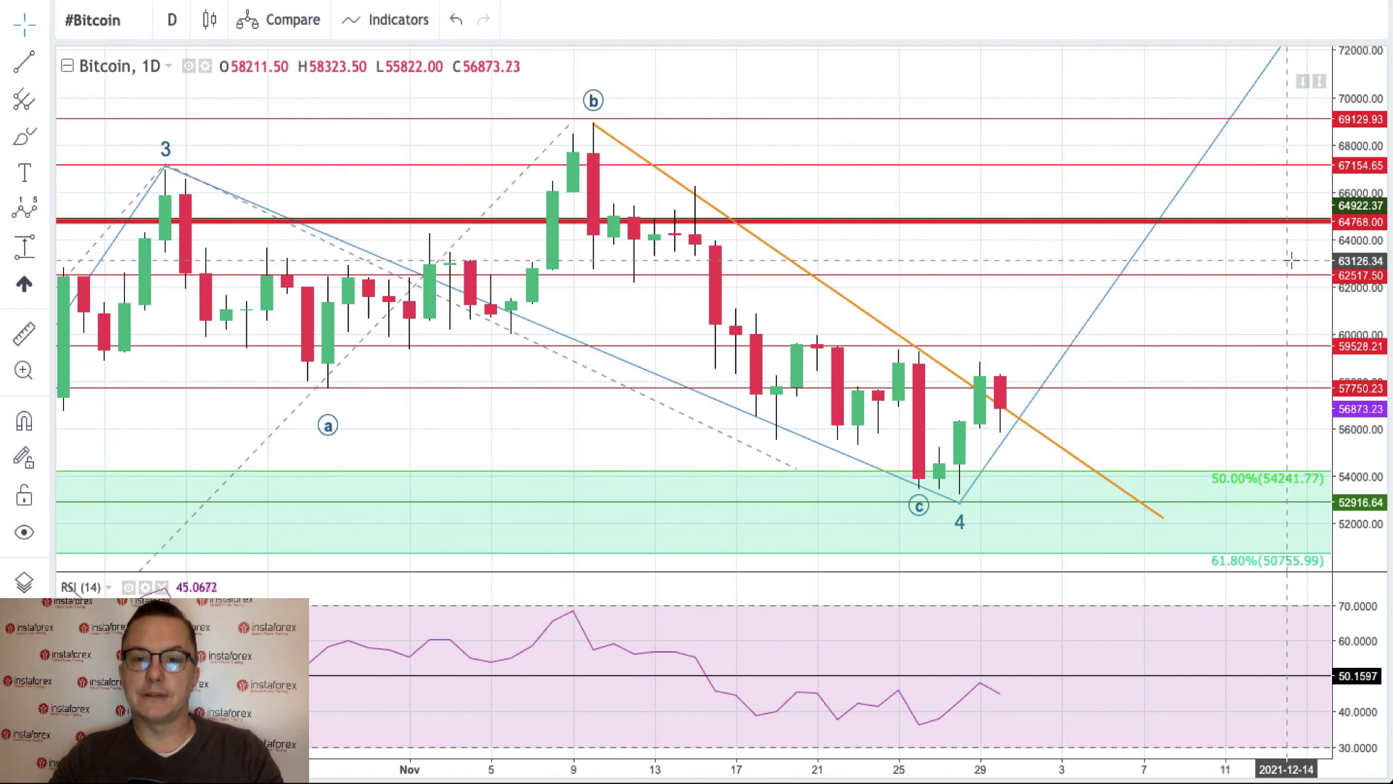
{"action": "scroll", "coordinate": [1219, 257], "scroll_direction": "right", "scroll_amount": 4}
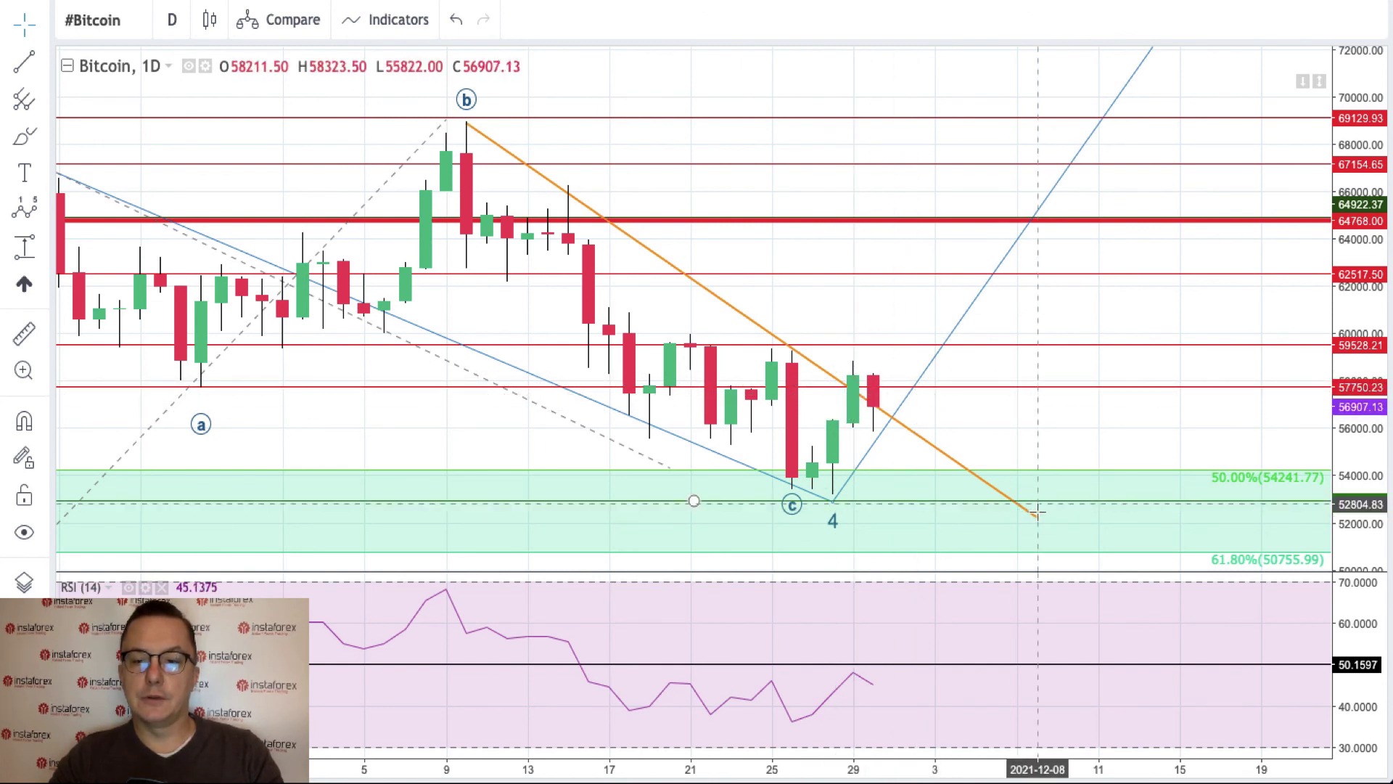
Raise the orange downtrend line's right end to about 54670 near 7 December.
{"action": "left_click", "coordinate": [1012, 500]}
{"action": "mouse_move", "coordinate": [1037, 517]}
{"action": "left_mouse_down"}
{"action": "mouse_move", "coordinate": [1048, 482]}
{"action": "mouse_move", "coordinate": [1017, 459]}
{"action": "left_mouse_up"}
{"action": "left_click", "coordinate": [871, 395]}
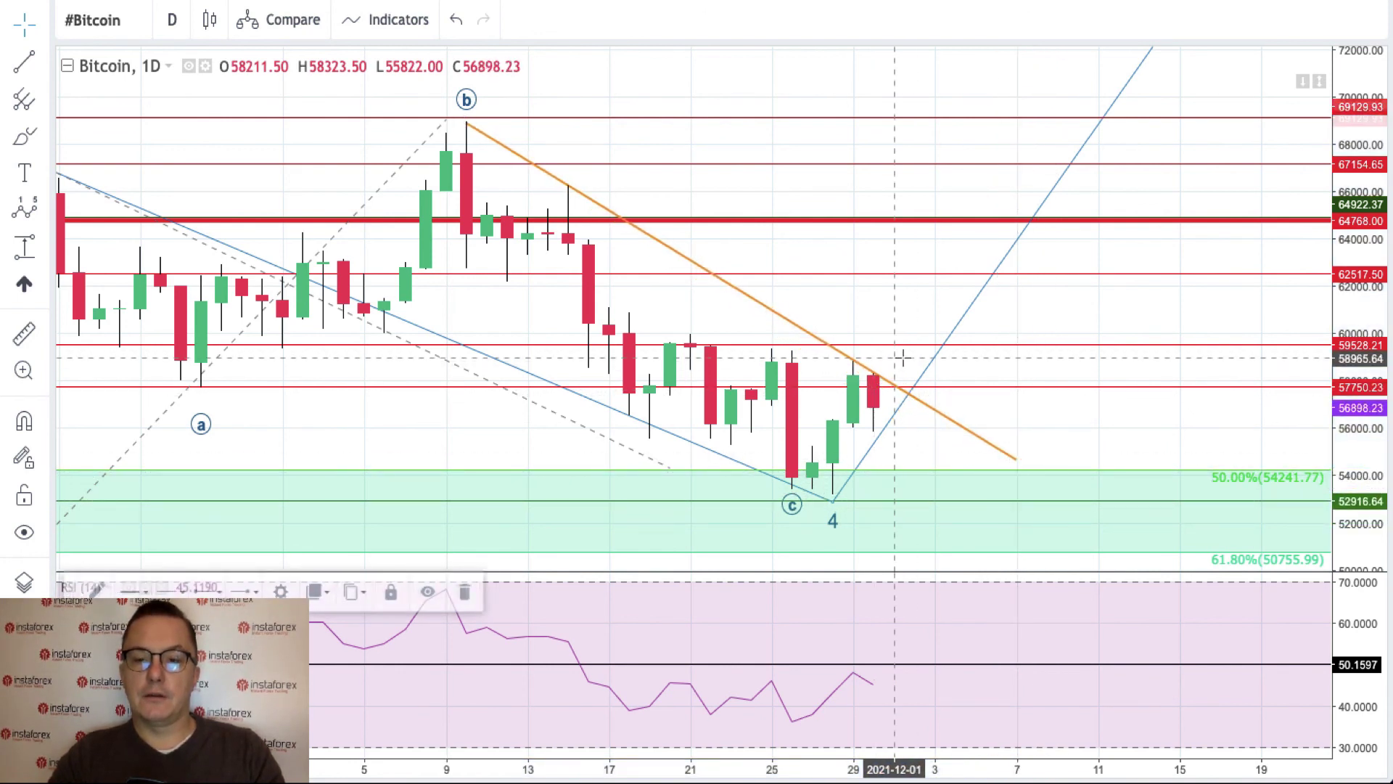